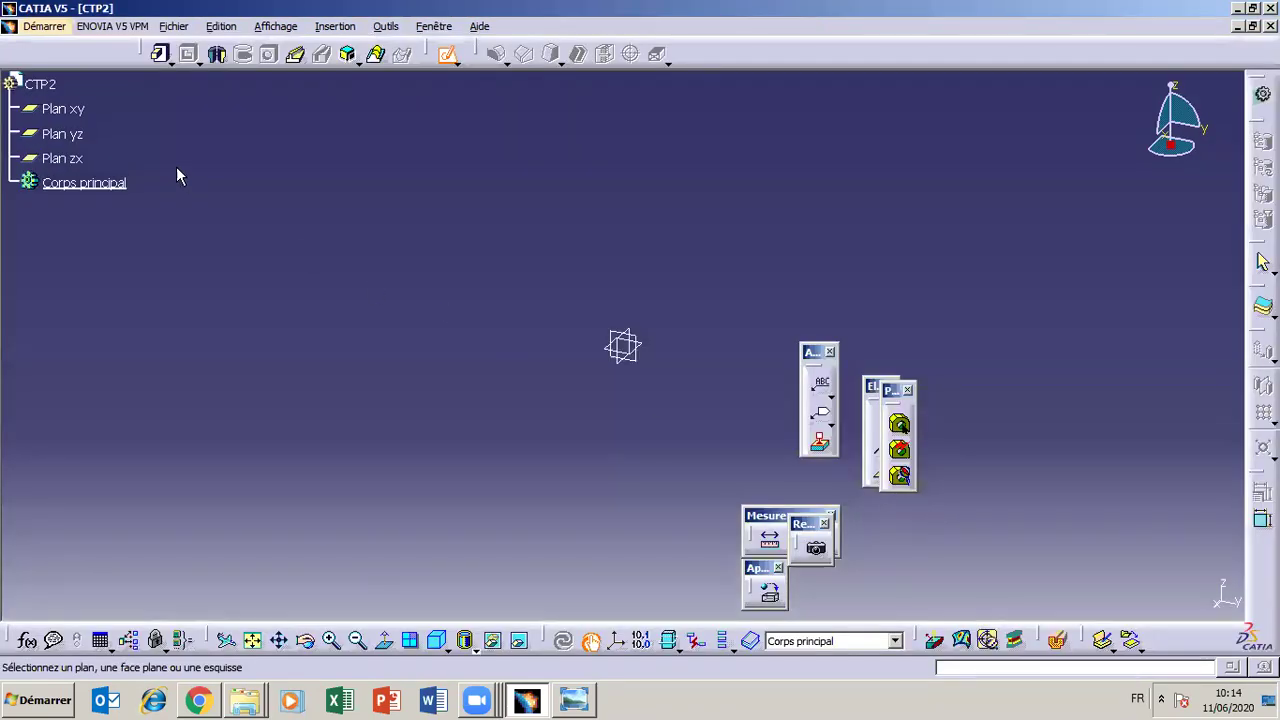
Step: Open a new sketch on the xy plane
{"action": "left_click", "coordinate": [78, 112]}
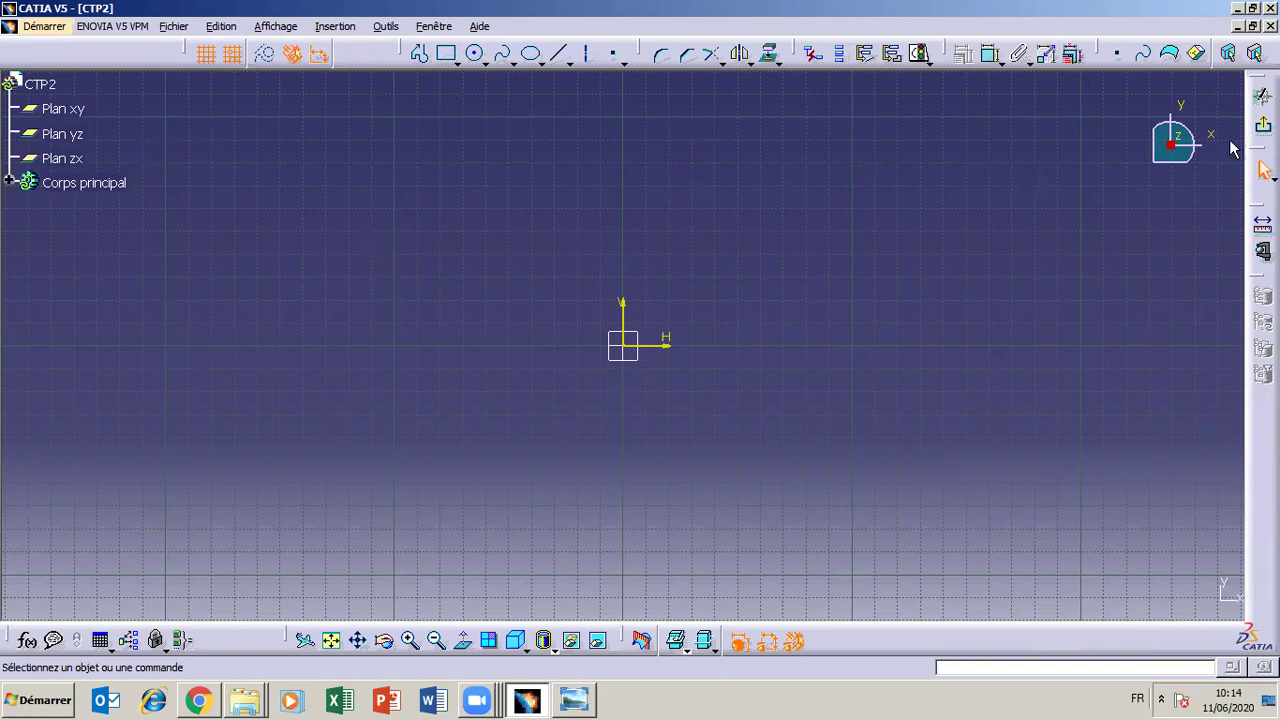
{"action": "left_click", "coordinate": [1263, 125]}
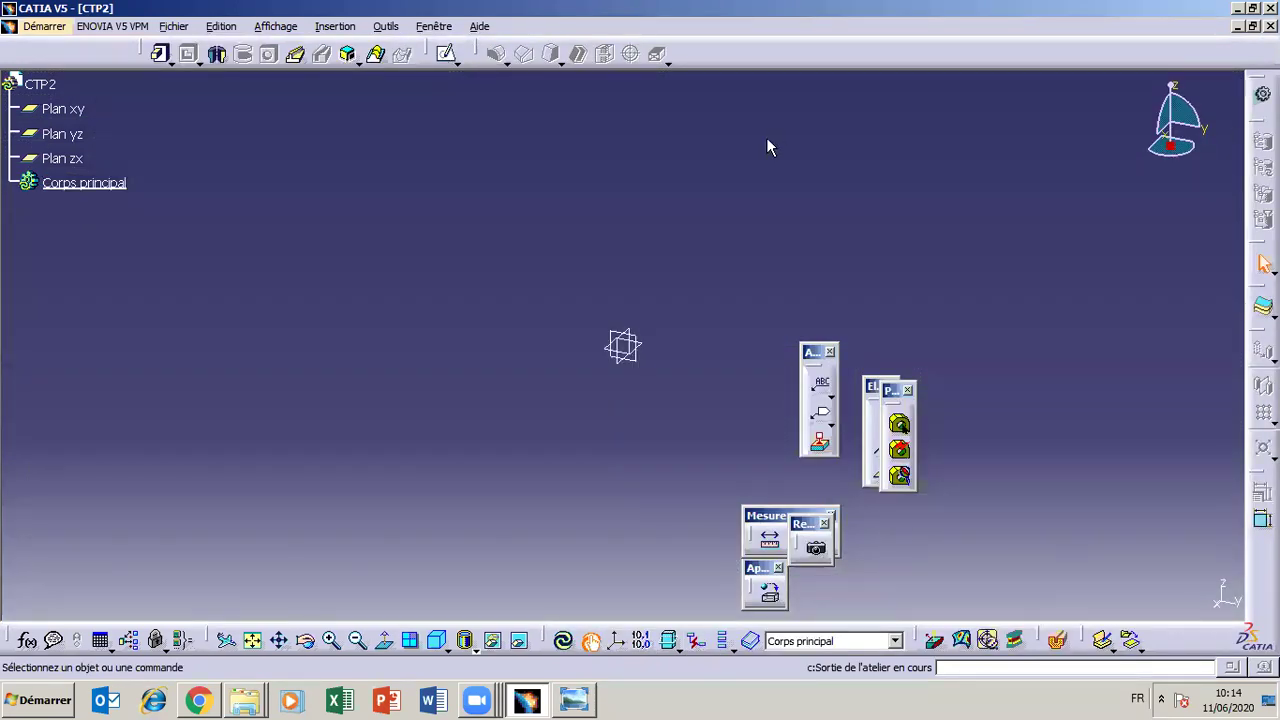
{"action": "left_click", "coordinate": [64, 109]}
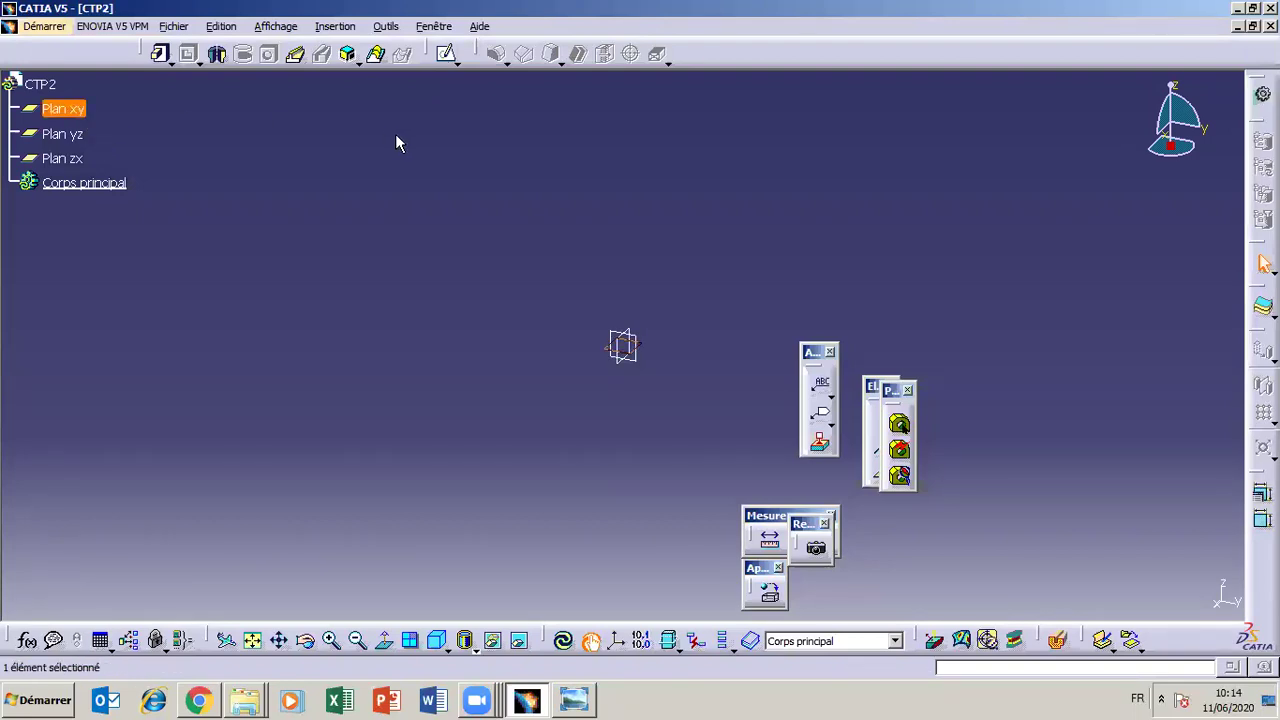
{"action": "left_click", "coordinate": [447, 57]}
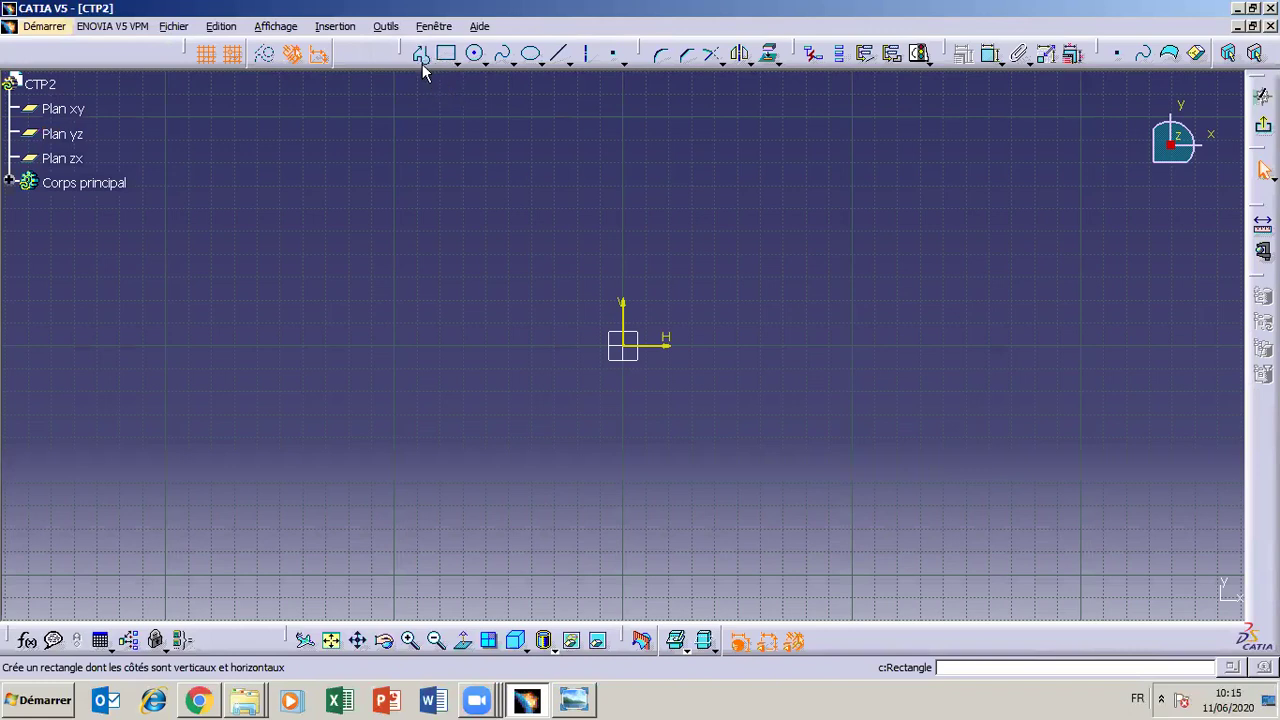
Step: Consult the TP2 drawing in the Windows photo viewer and draw a horizontal sketch axis about 400 mm long, 50 mm above the origin
{"action": "left_click", "coordinate": [573, 703]}
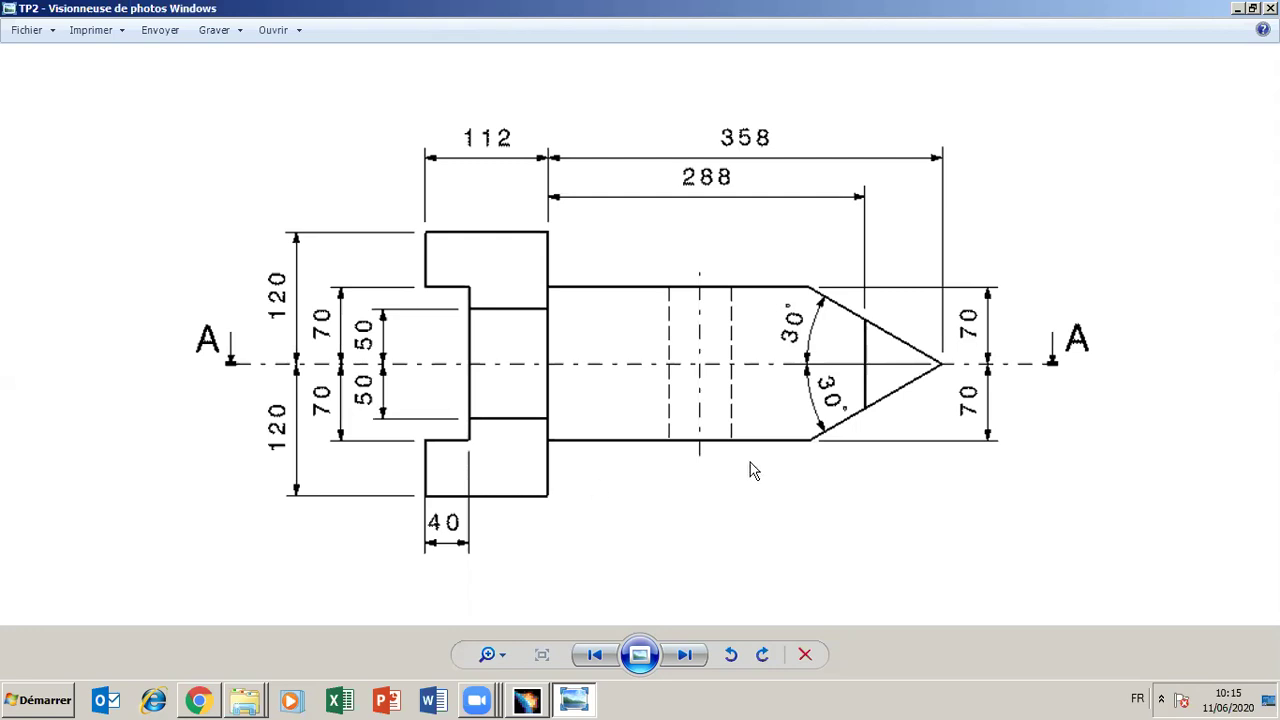
{"action": "left_click", "coordinate": [575, 703]}
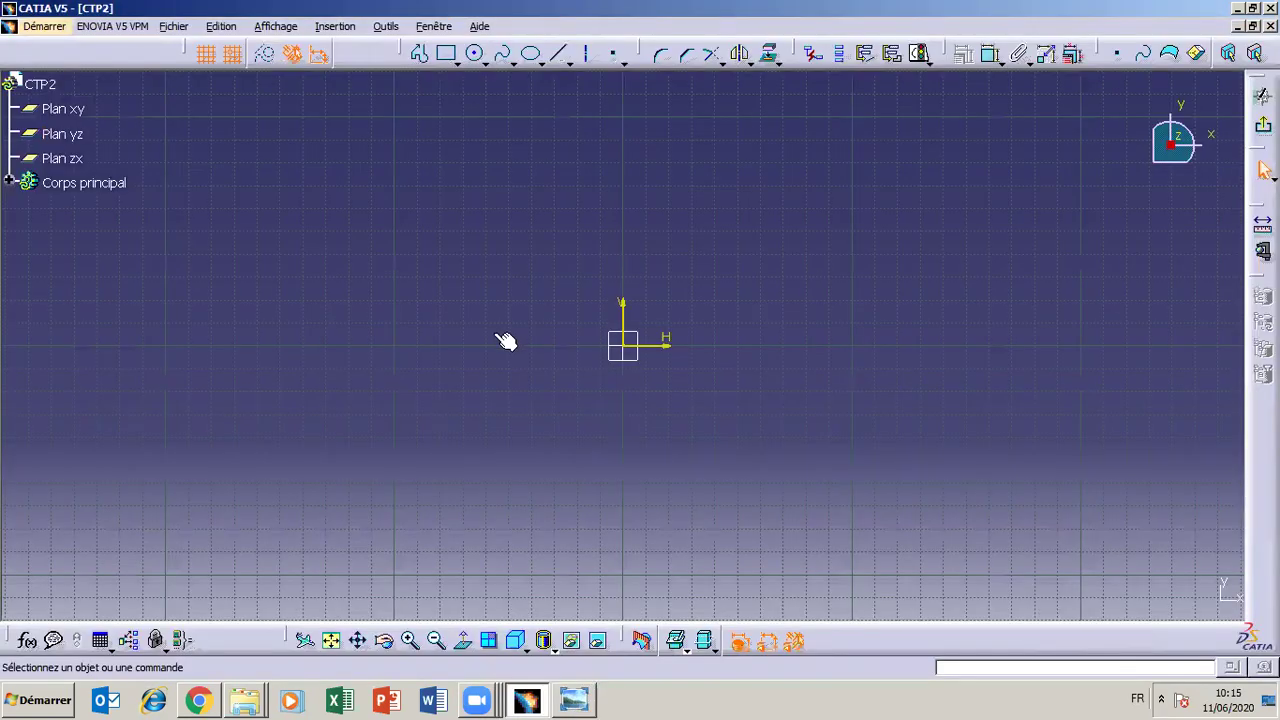
{"action": "left_click", "coordinate": [575, 701]}
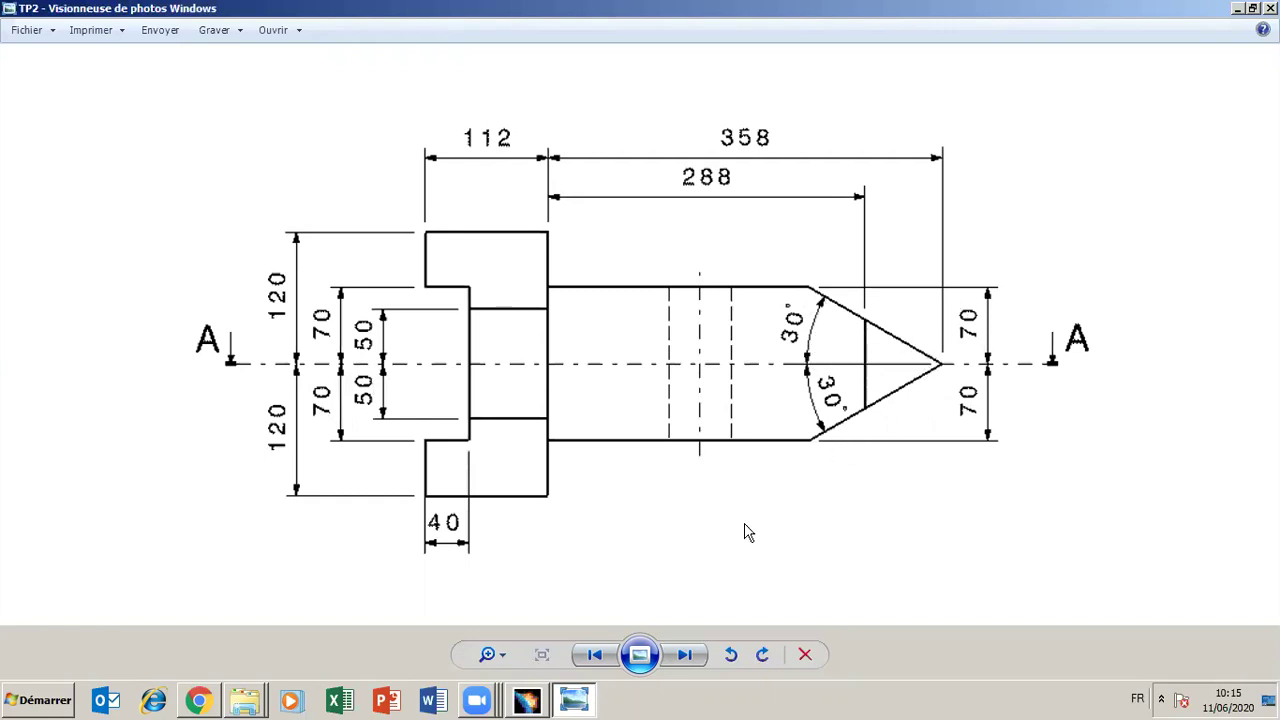
{"action": "left_click", "coordinate": [567, 703]}
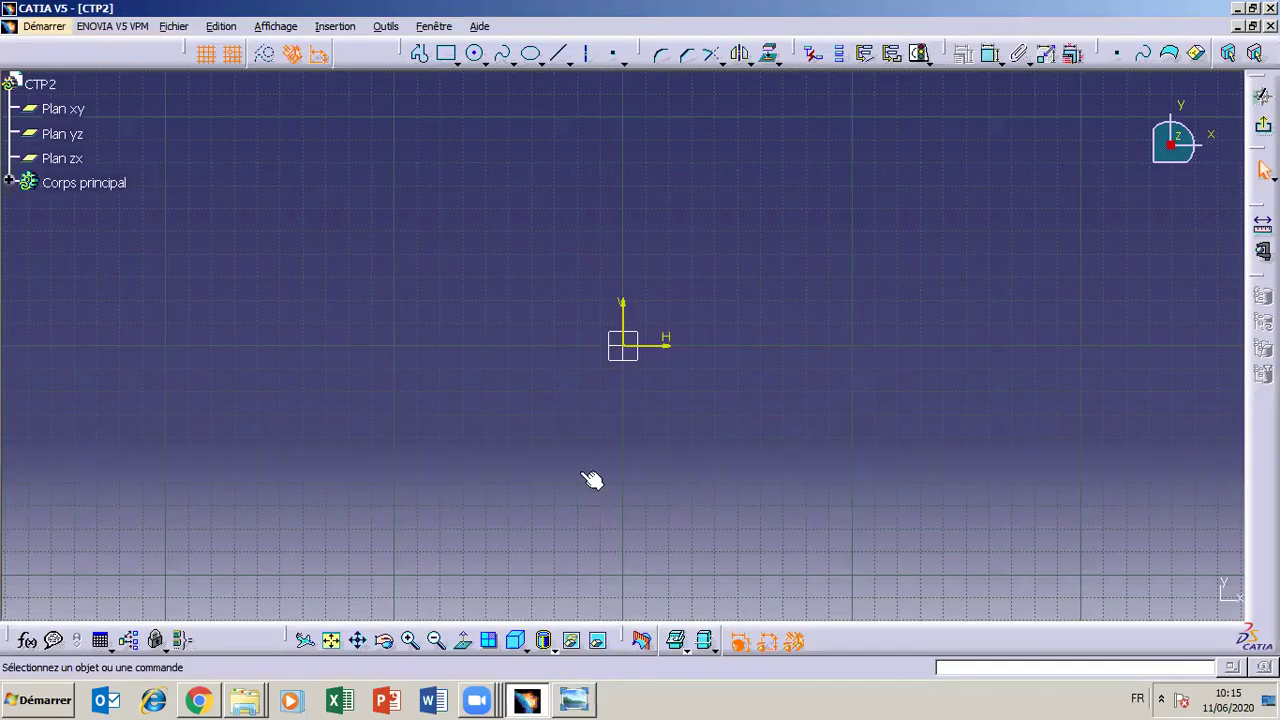
{"action": "left_click", "coordinate": [588, 56]}
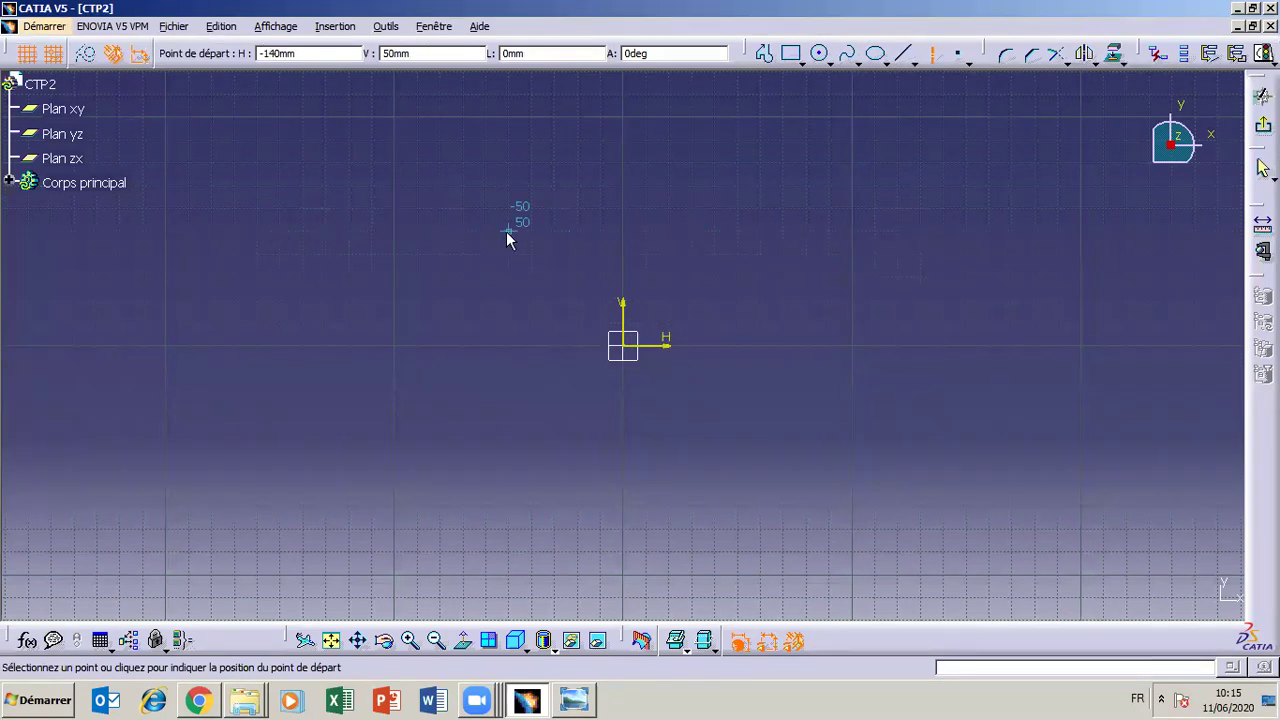
{"action": "left_click", "coordinate": [201, 231]}
{"action": "left_click", "coordinate": [1132, 231]}
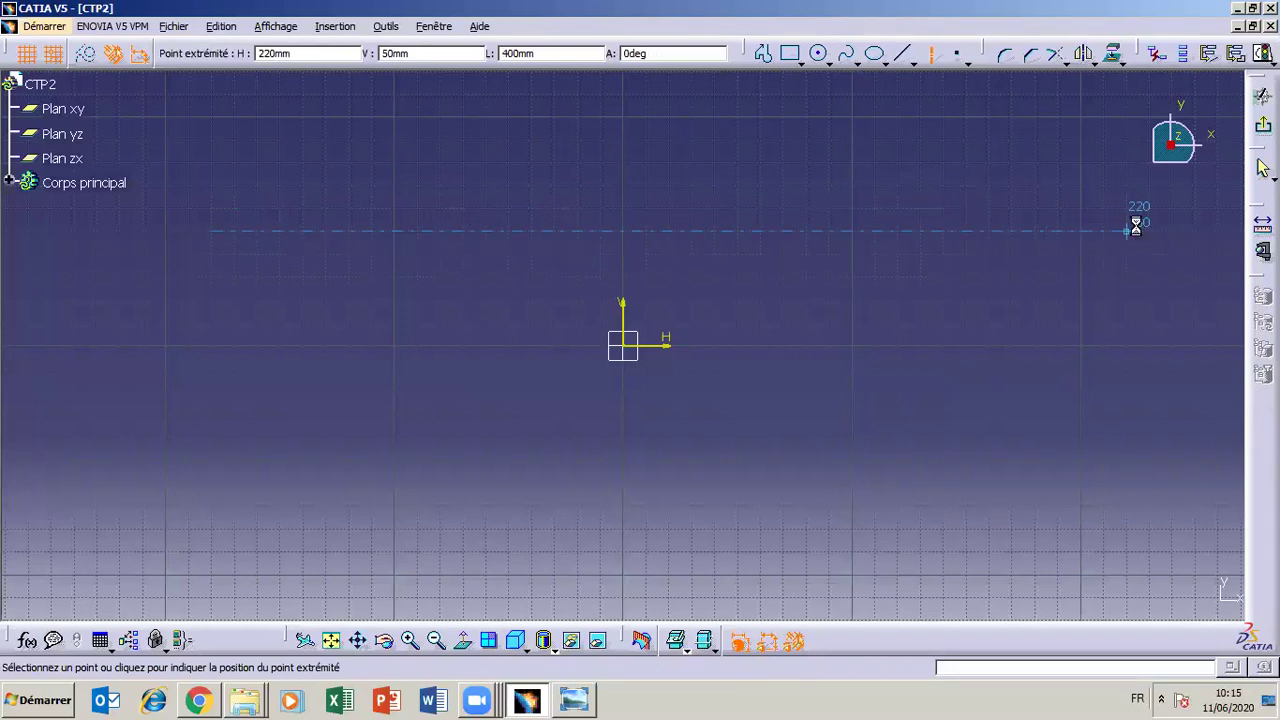
{"action": "left_click", "coordinate": [815, 135]}
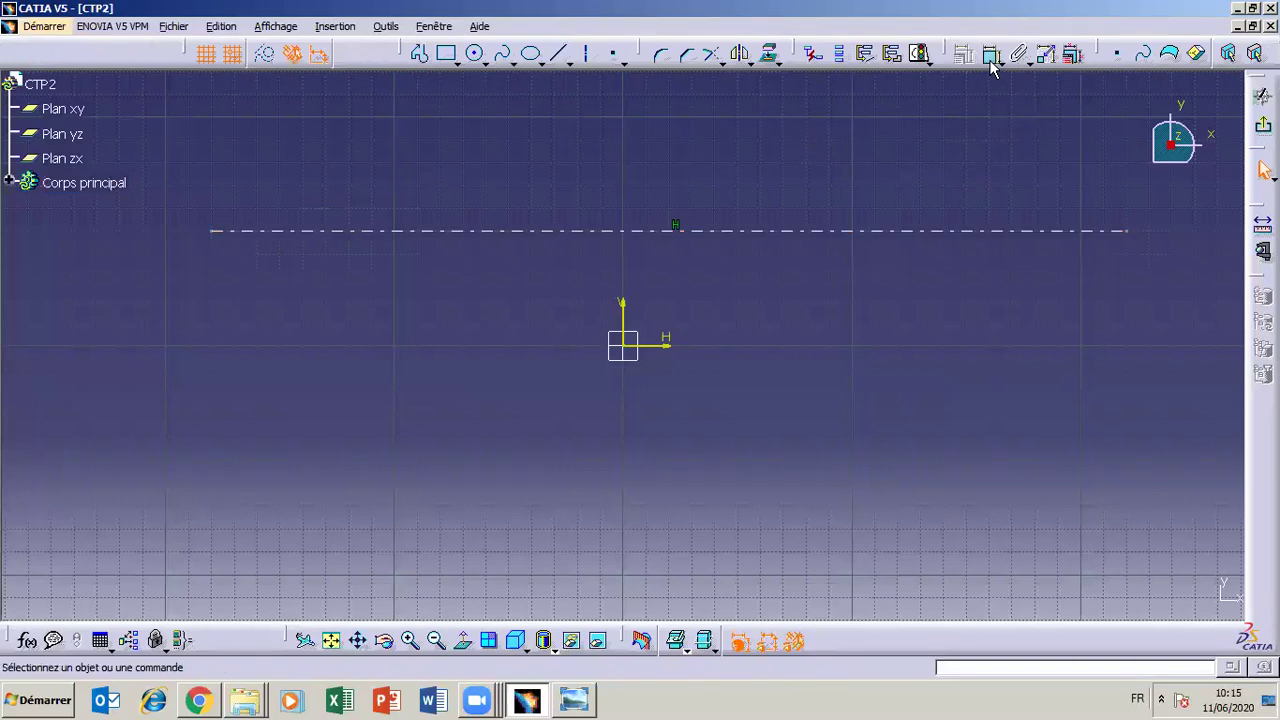
Step: Dimension the distance between the drawn axis and the sketch's H axis, and delete that dimension
{"action": "left_click", "coordinate": [678, 232]}
{"action": "left_click", "coordinate": [662, 350]}
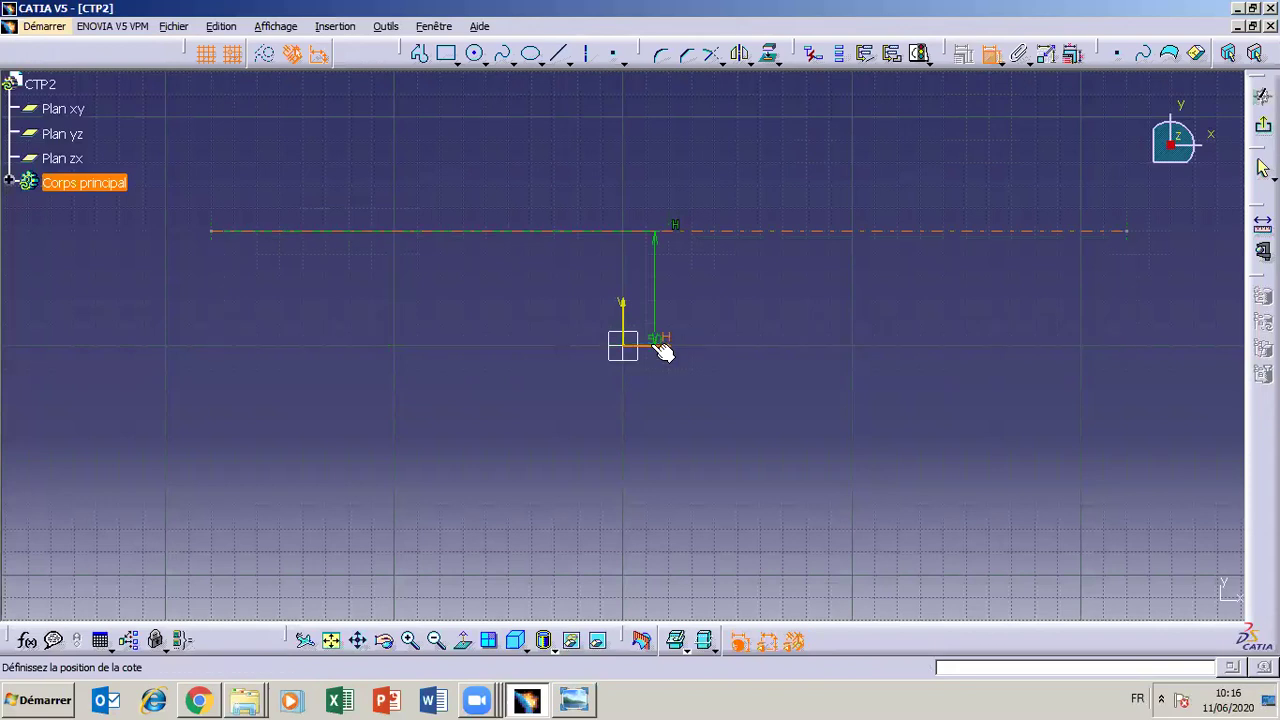
{"action": "left_click", "coordinate": [766, 411]}
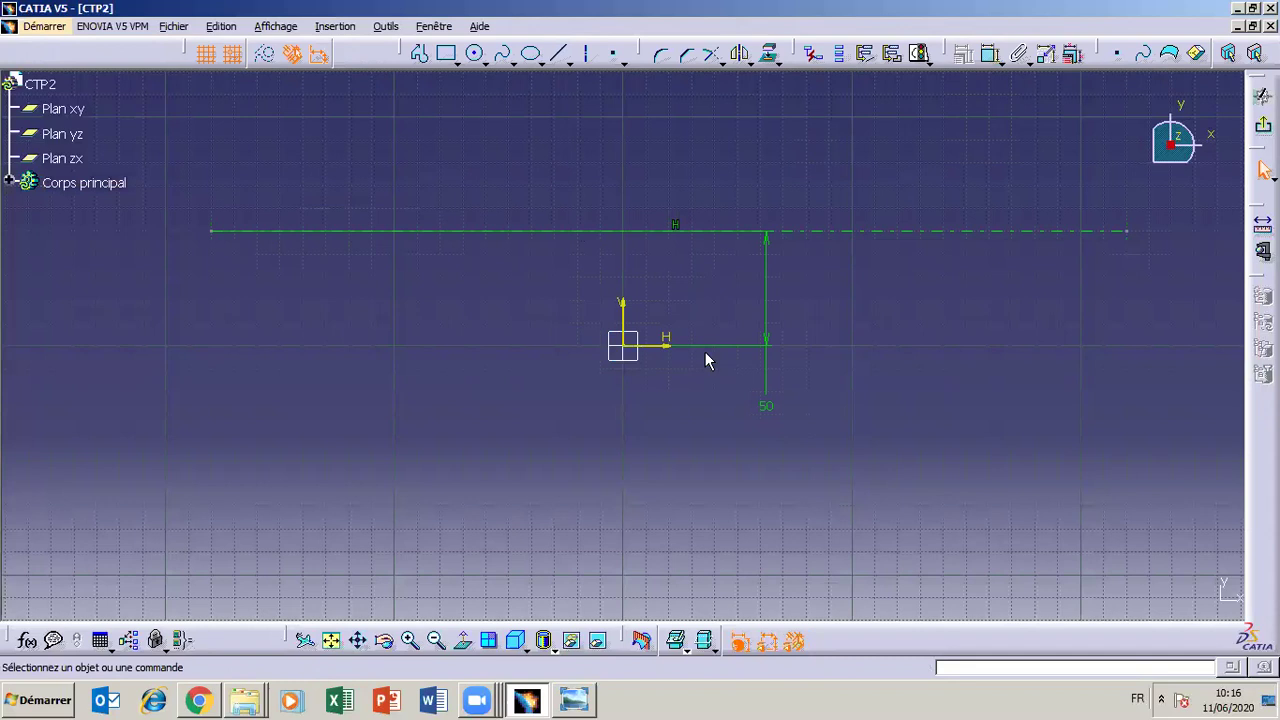
{"action": "left_click", "coordinate": [770, 390]}
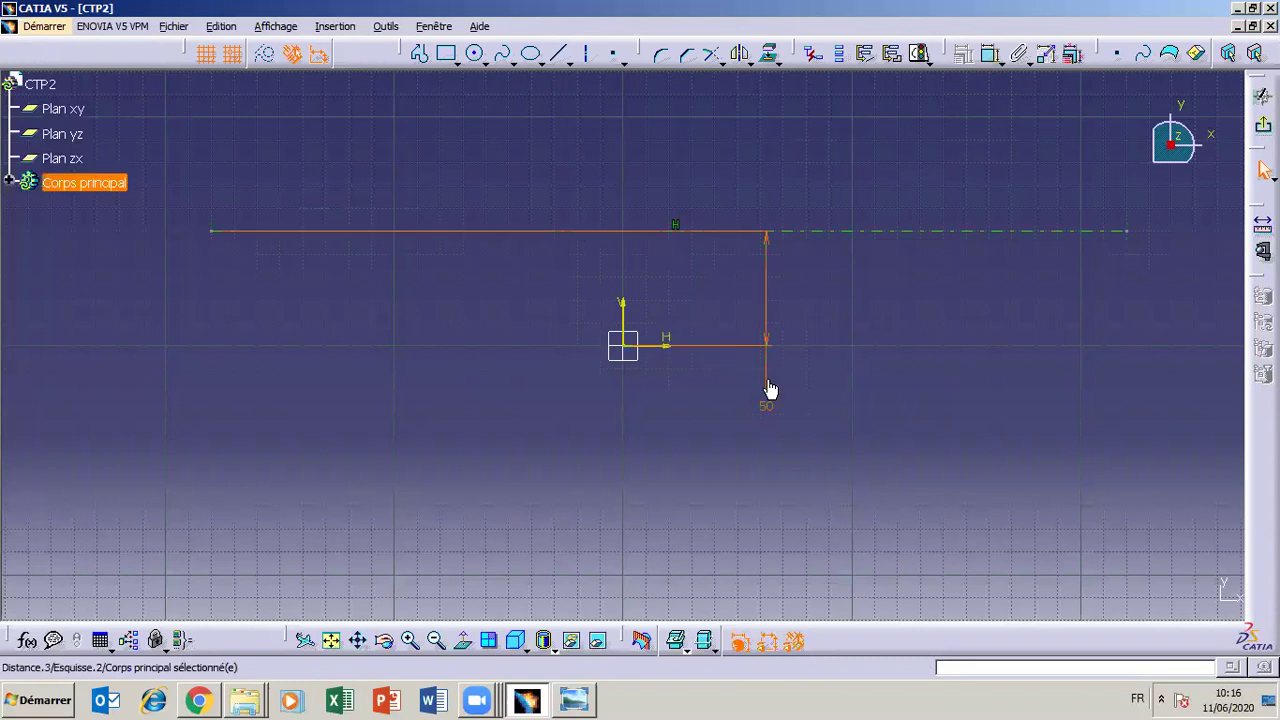
{"action": "key", "text": "Delete"}
Step: Move the drawn axis closer to the origin and constrain it coincident with the sketch's H axis
{"action": "left_click_drag", "start_coordinate": [587, 240], "coordinate": [566, 283]}
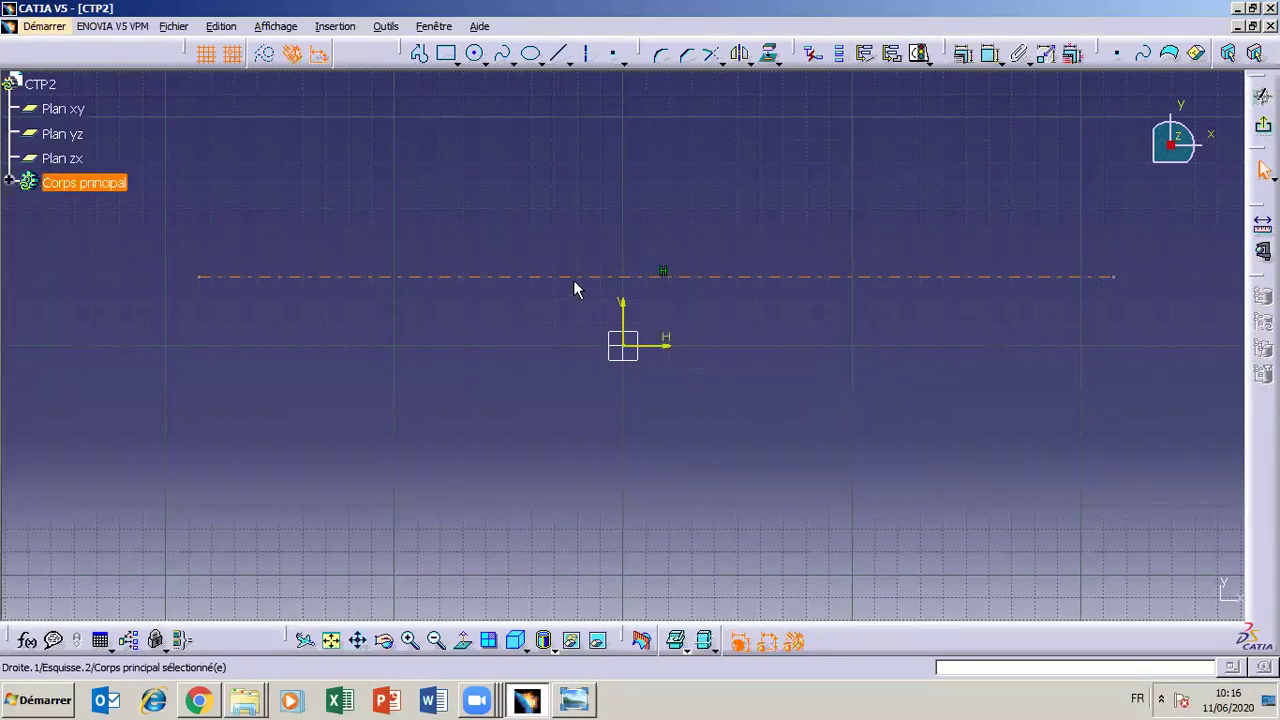
{"action": "left_click", "coordinate": [566, 304]}
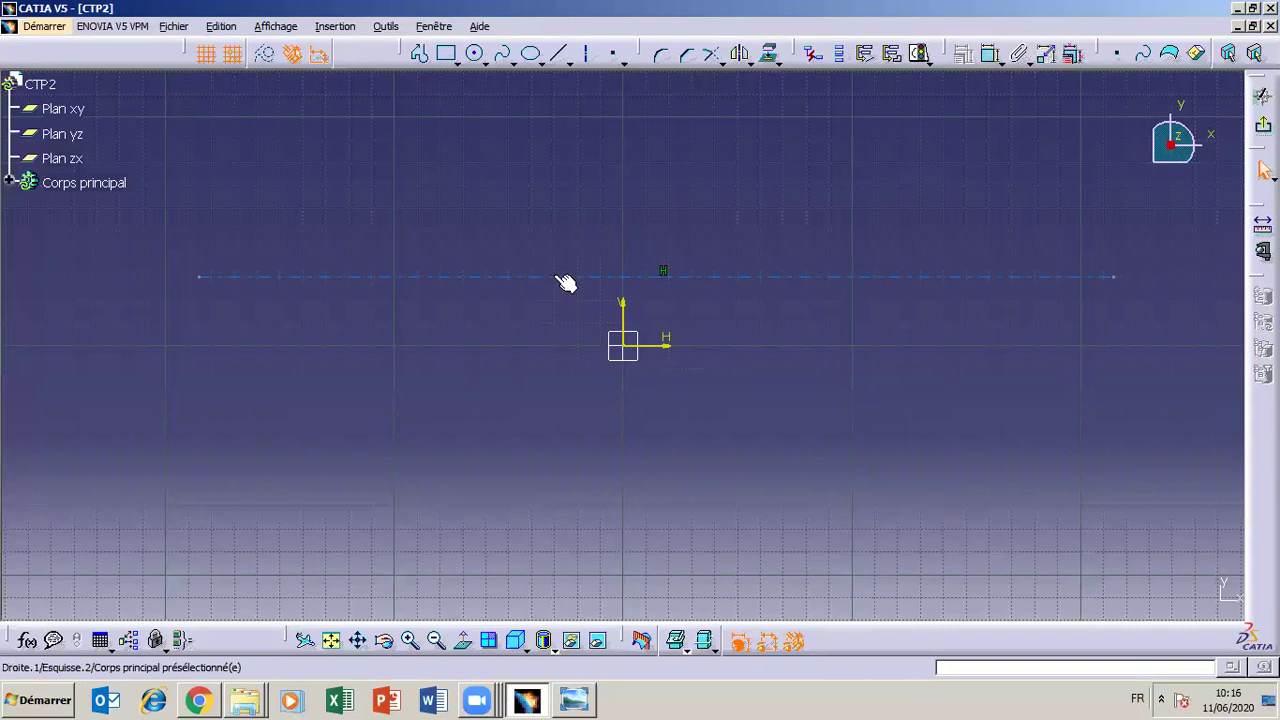
{"action": "left_click", "coordinate": [570, 277]}
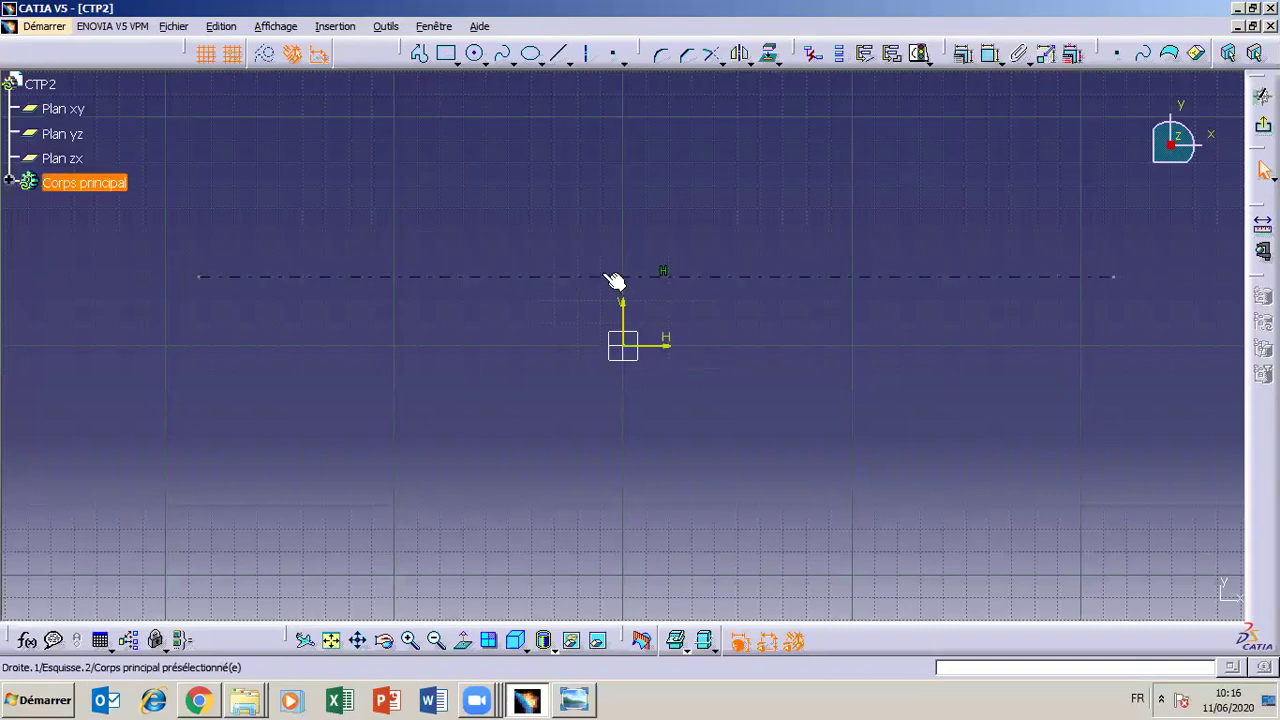
{"action": "left_click", "coordinate": [664, 345], "text": "ctrl"}
{"action": "left_click", "coordinate": [965, 53]}
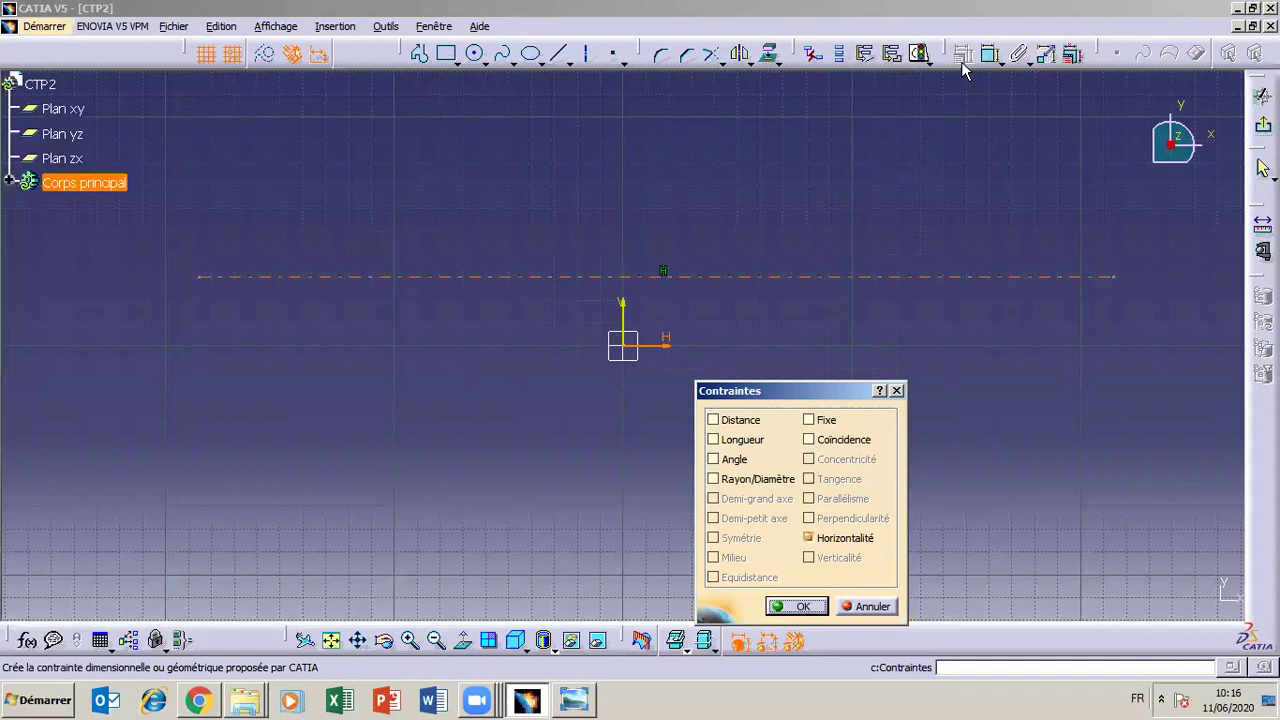
{"action": "left_click", "coordinate": [808, 439]}
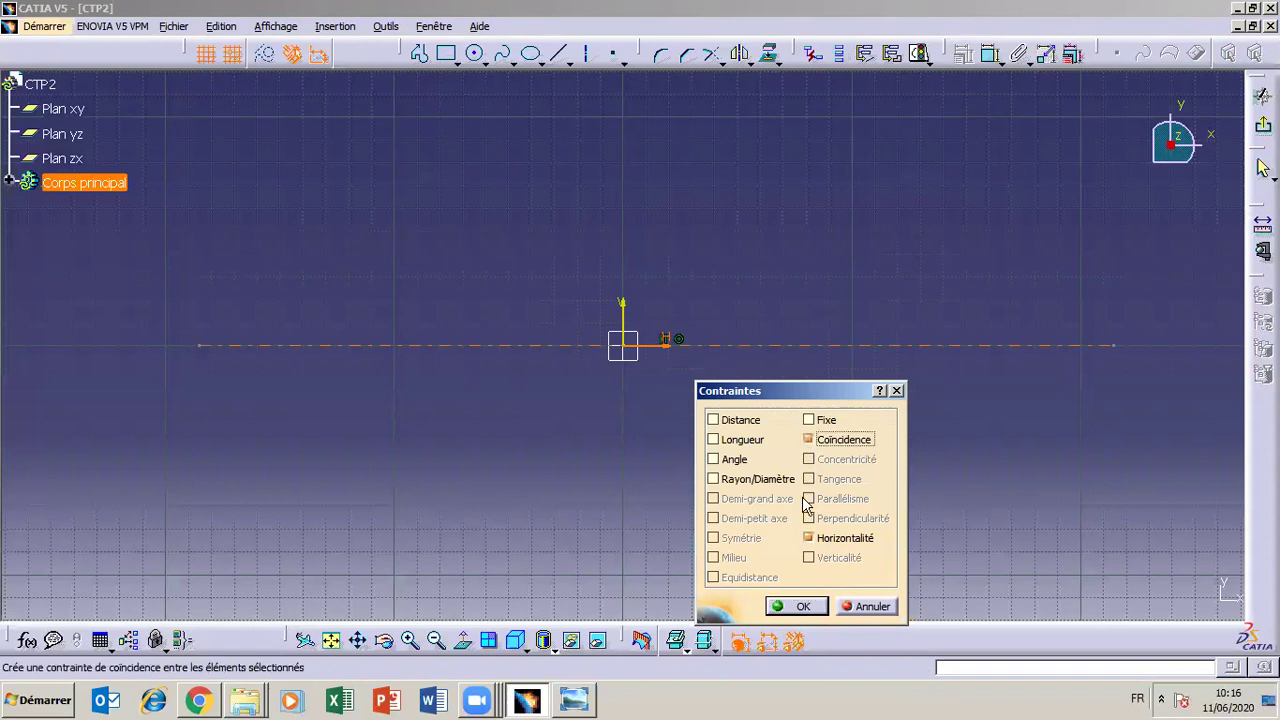
{"action": "left_click", "coordinate": [797, 606]}
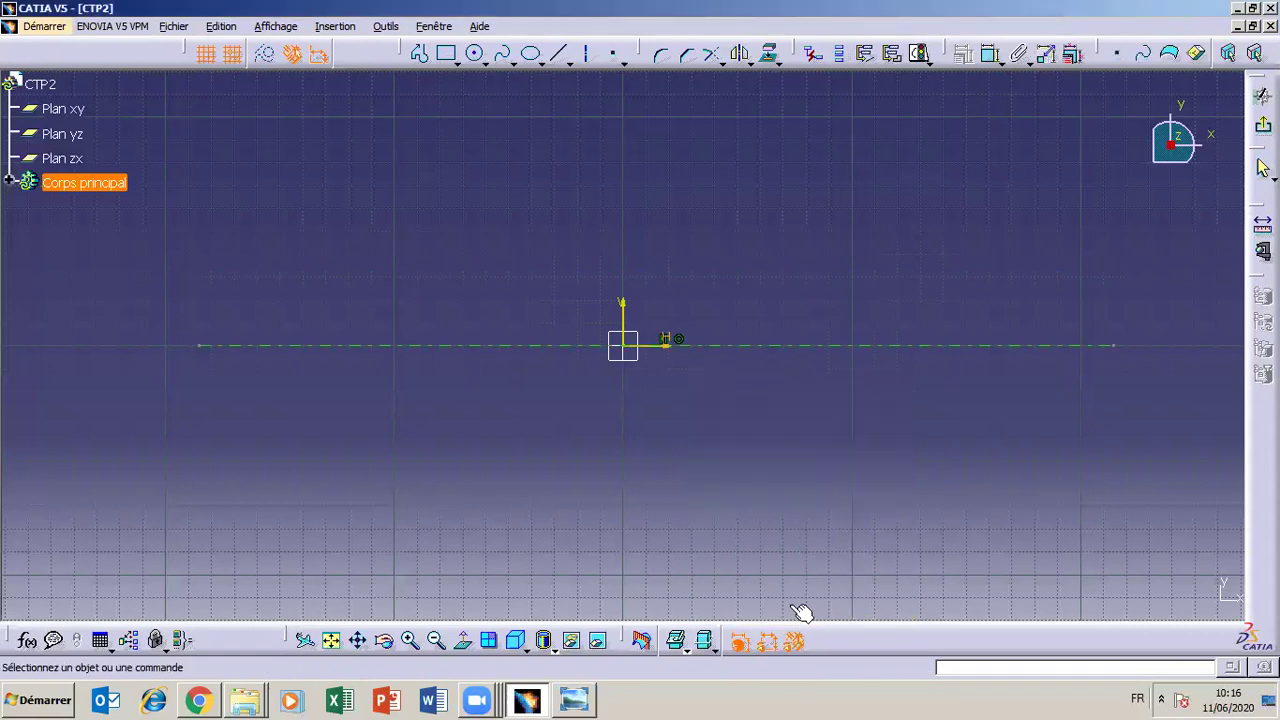
{"action": "left_click", "coordinate": [474, 146]}
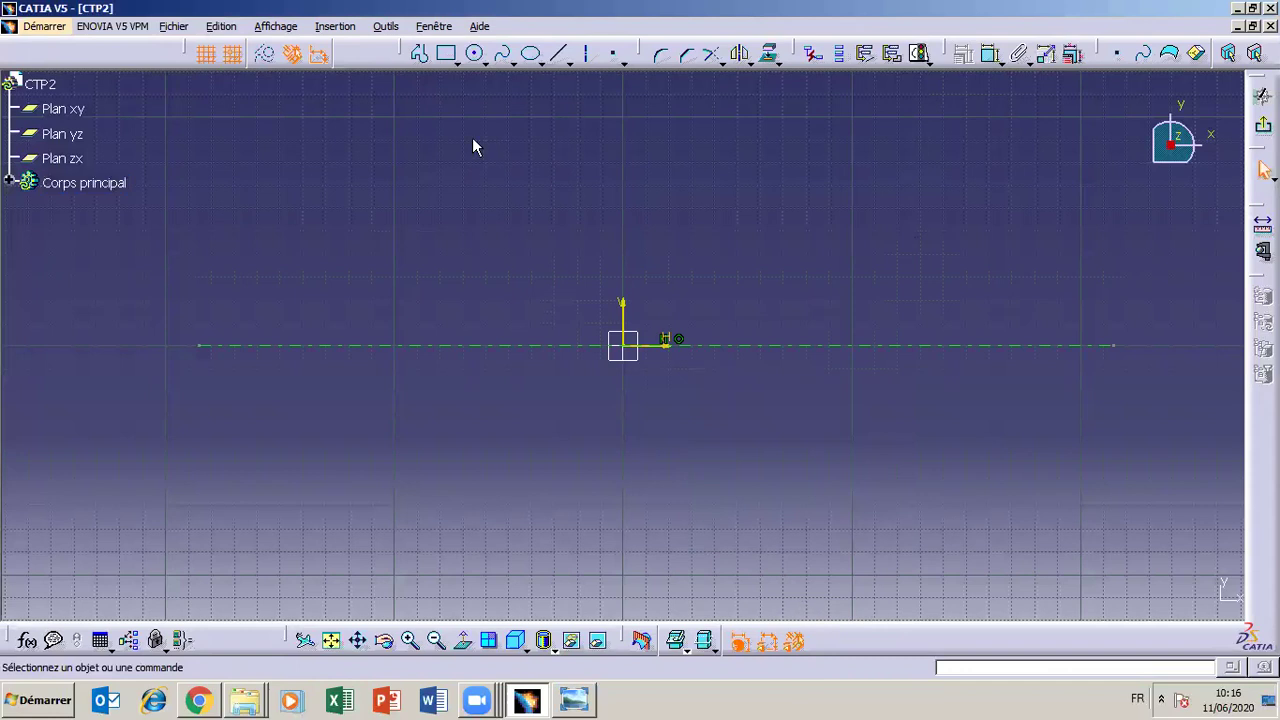
Step: Sketch a closed C-shaped profile across the axis, about 70 mm wide and 160 mm high, with a notch about 20 mm deep facing away from the origin
{"action": "left_click", "coordinate": [420, 58]}
{"action": "left_click", "coordinate": [573, 701]}
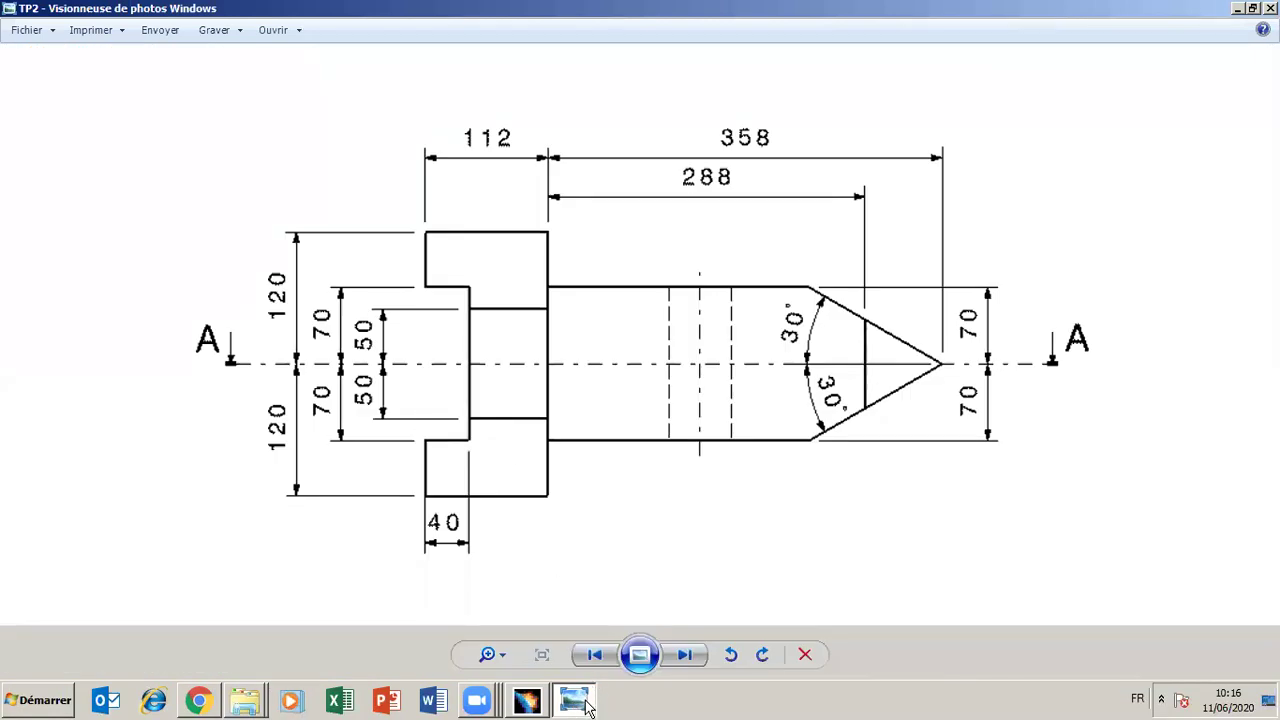
{"action": "left_click", "coordinate": [587, 704]}
{"action": "left_click", "coordinate": [588, 706]}
{"action": "left_click", "coordinate": [587, 704]}
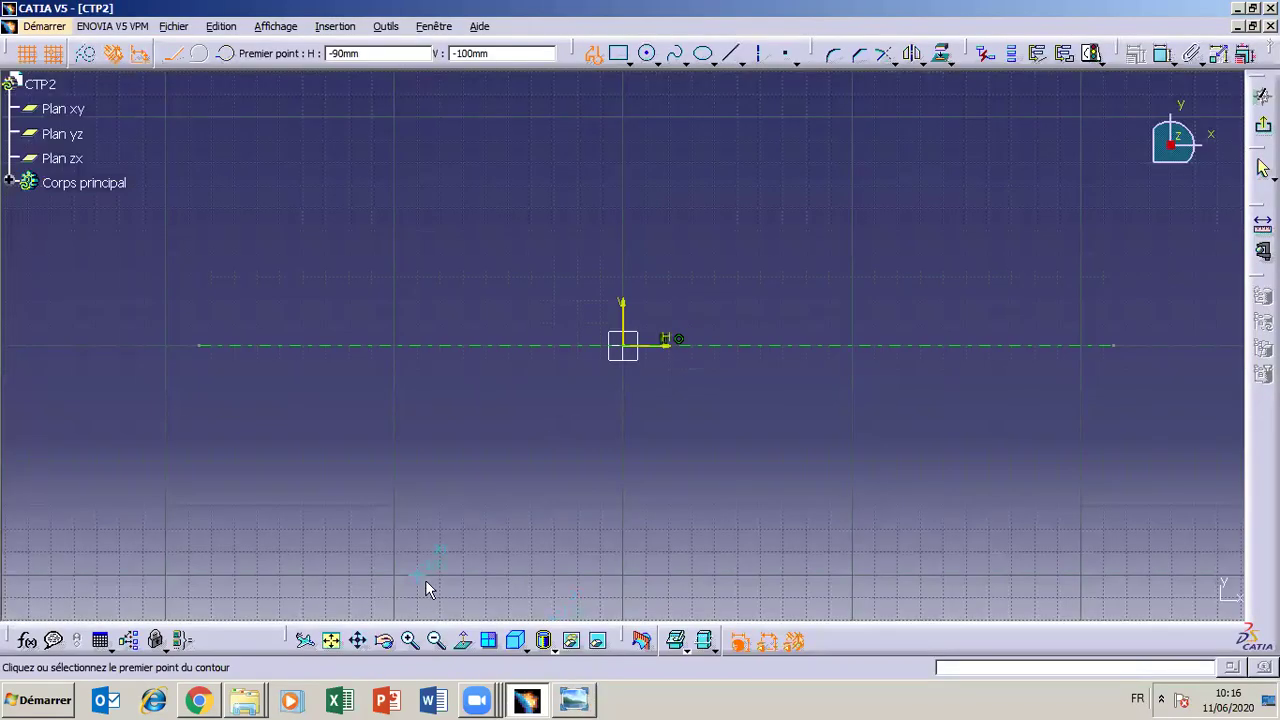
{"action": "left_click", "coordinate": [396, 437]}
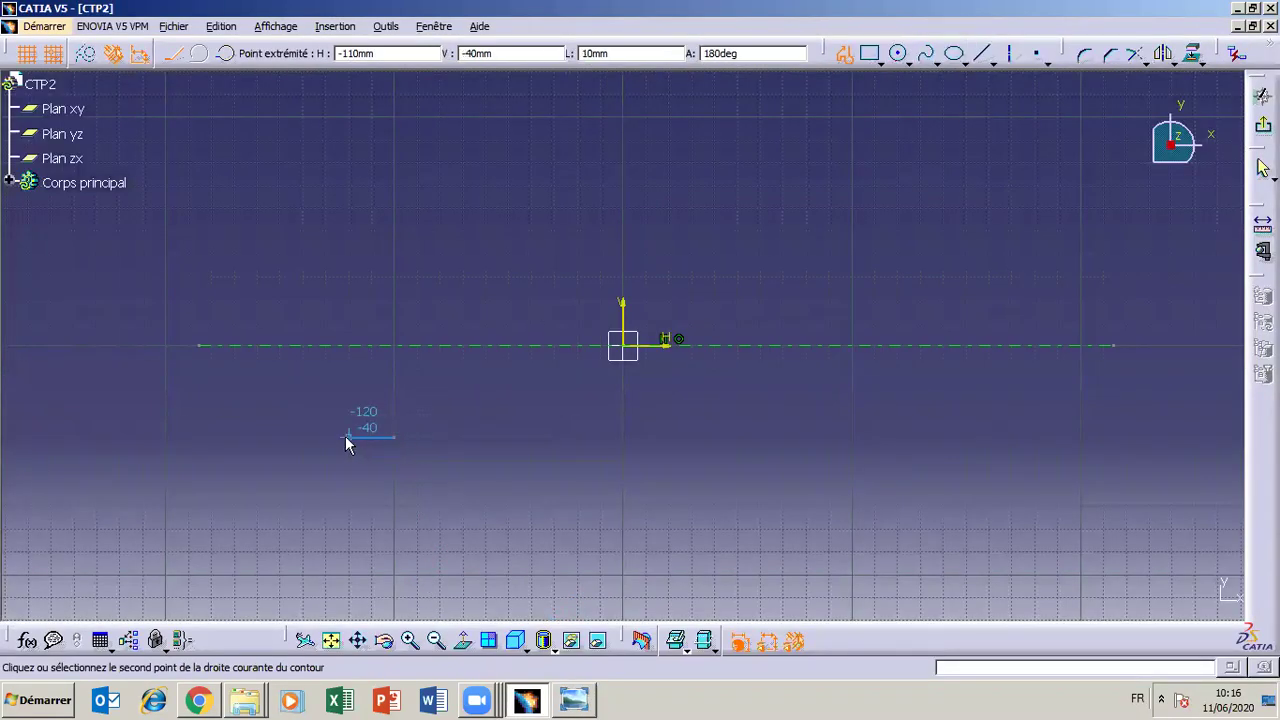
{"action": "left_click", "coordinate": [348, 437]}
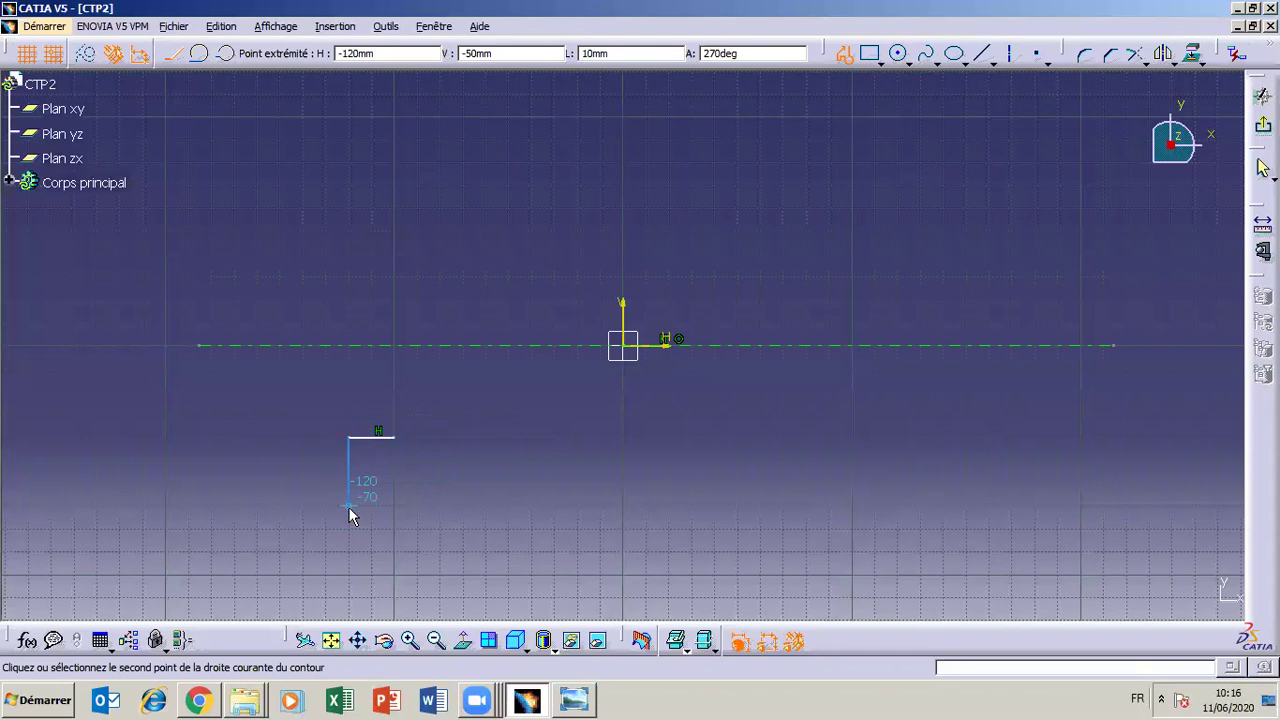
{"action": "left_click", "coordinate": [349, 528]}
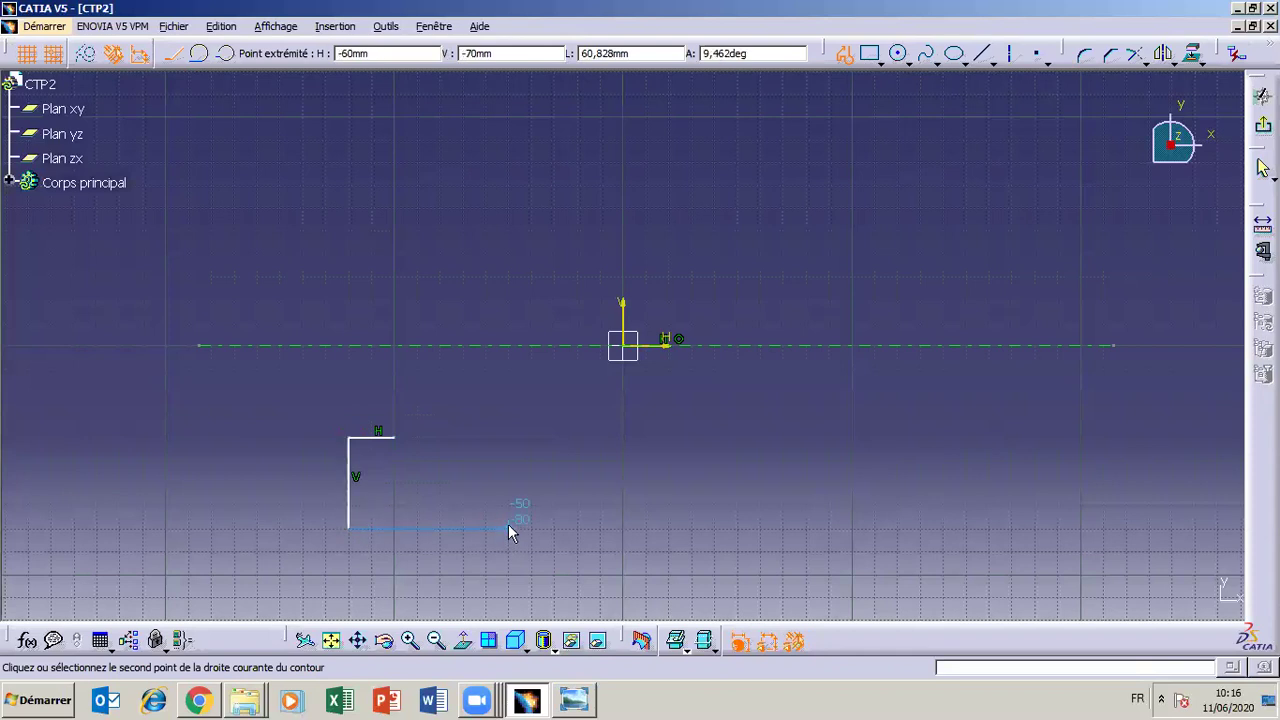
{"action": "left_click", "coordinate": [508, 528]}
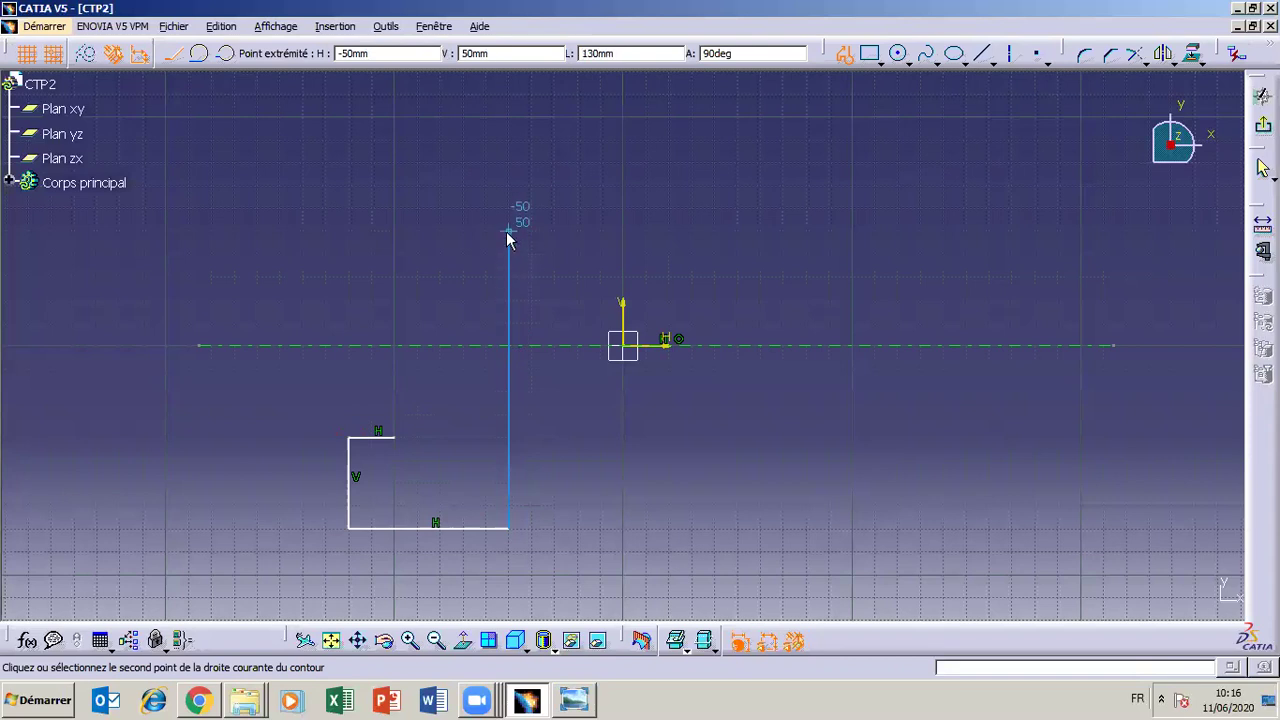
{"action": "left_click", "coordinate": [507, 160]}
{"action": "left_click", "coordinate": [349, 162]}
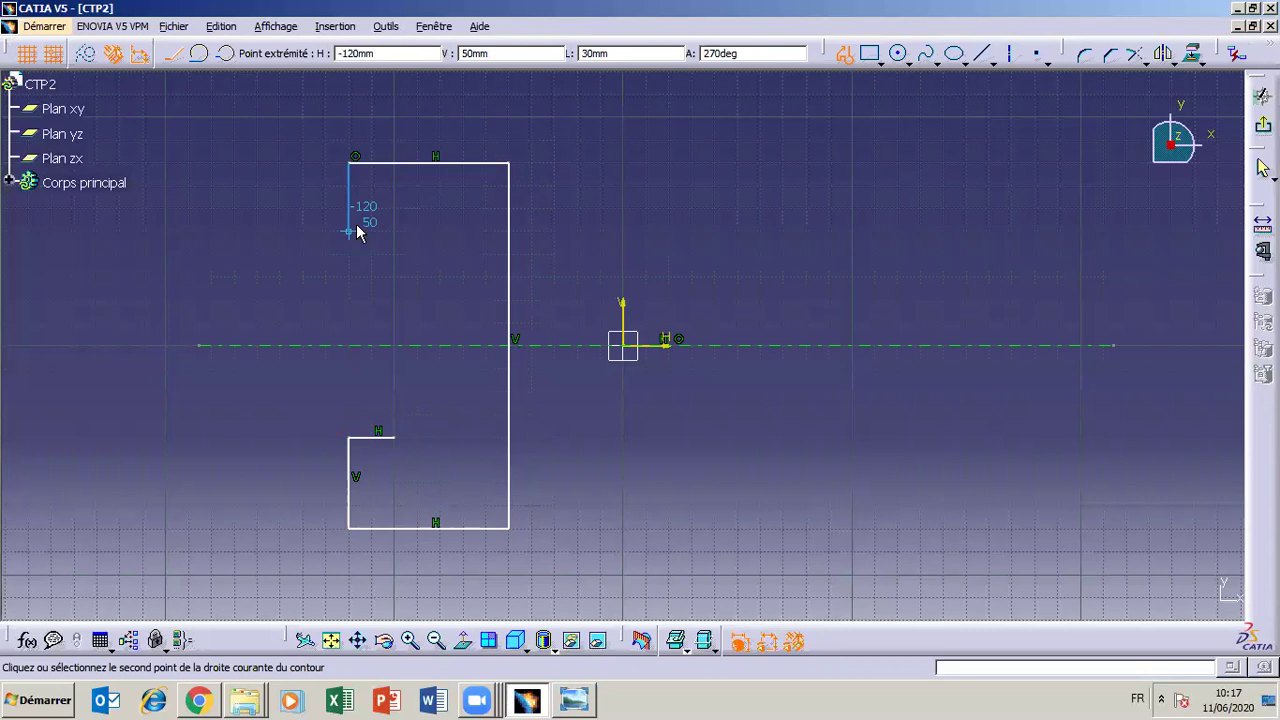
{"action": "left_click", "coordinate": [356, 227]}
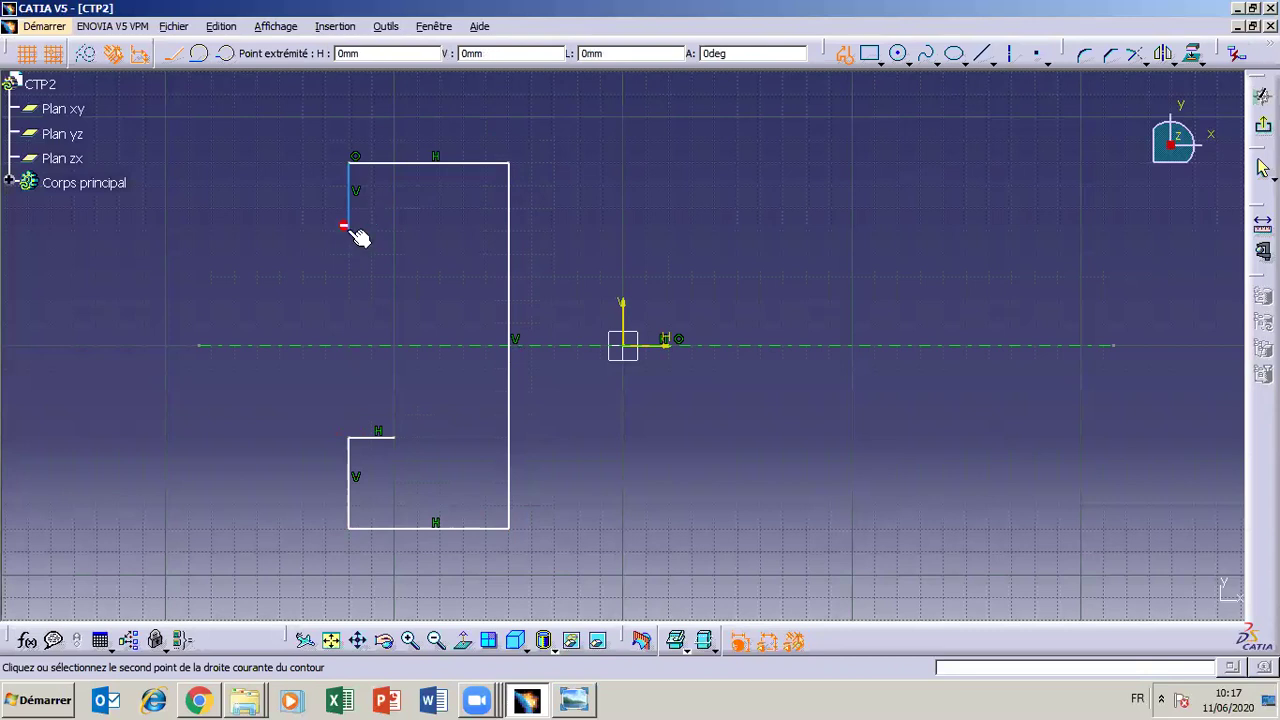
{"action": "left_click", "coordinate": [394, 231]}
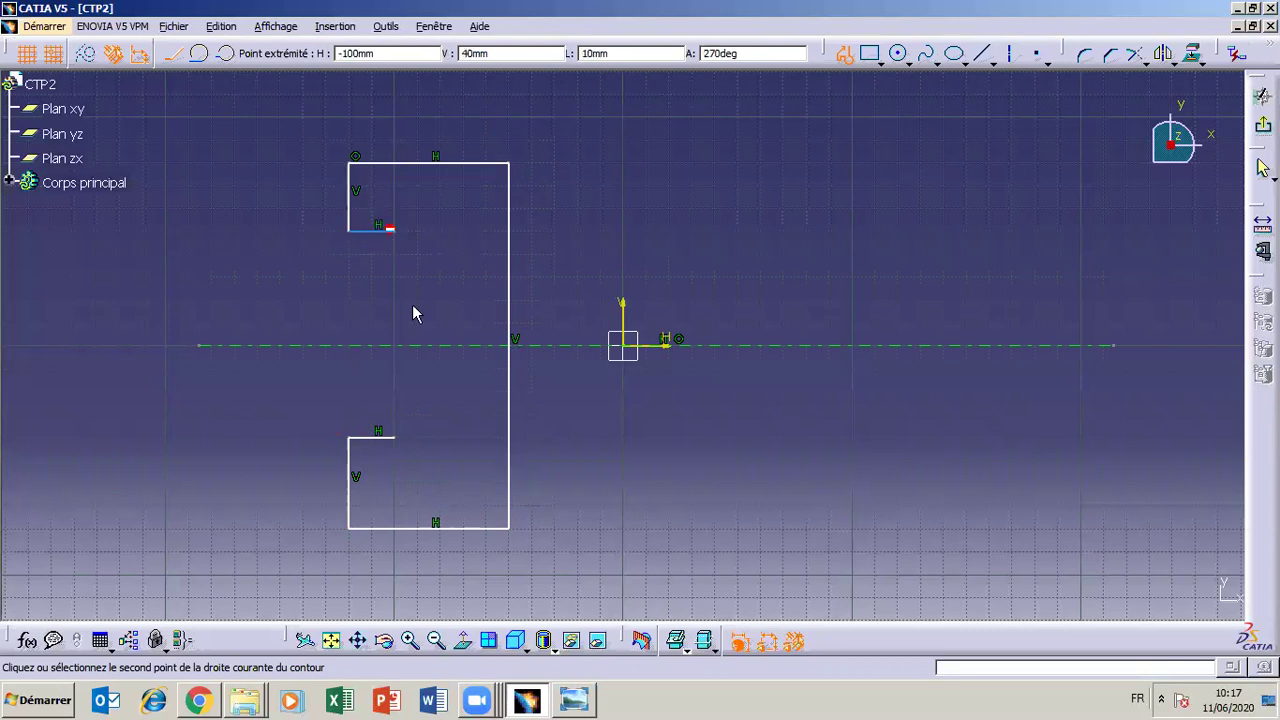
{"action": "left_click", "coordinate": [395, 437]}
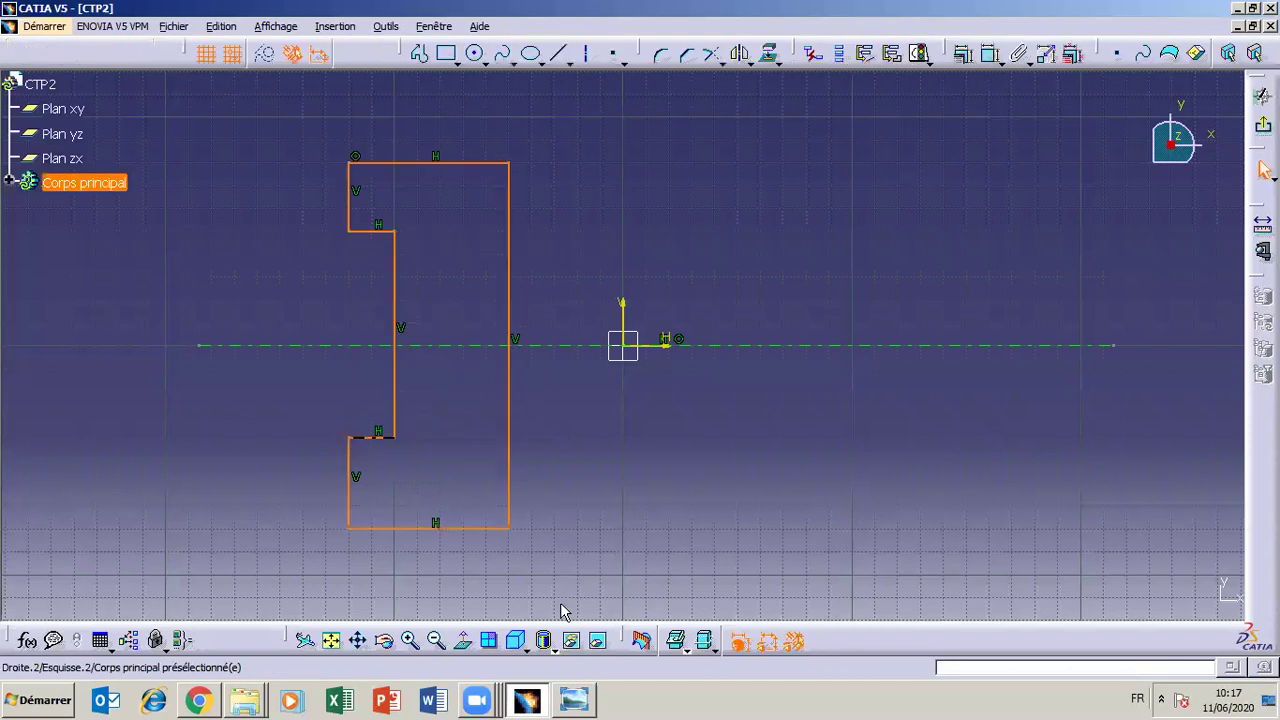
Step: Check the head's dimensions on the TP2 drawing in the Windows photo viewer, and clear the profile selection
{"action": "left_click", "coordinate": [575, 701]}
{"action": "left_click", "coordinate": [577, 703]}
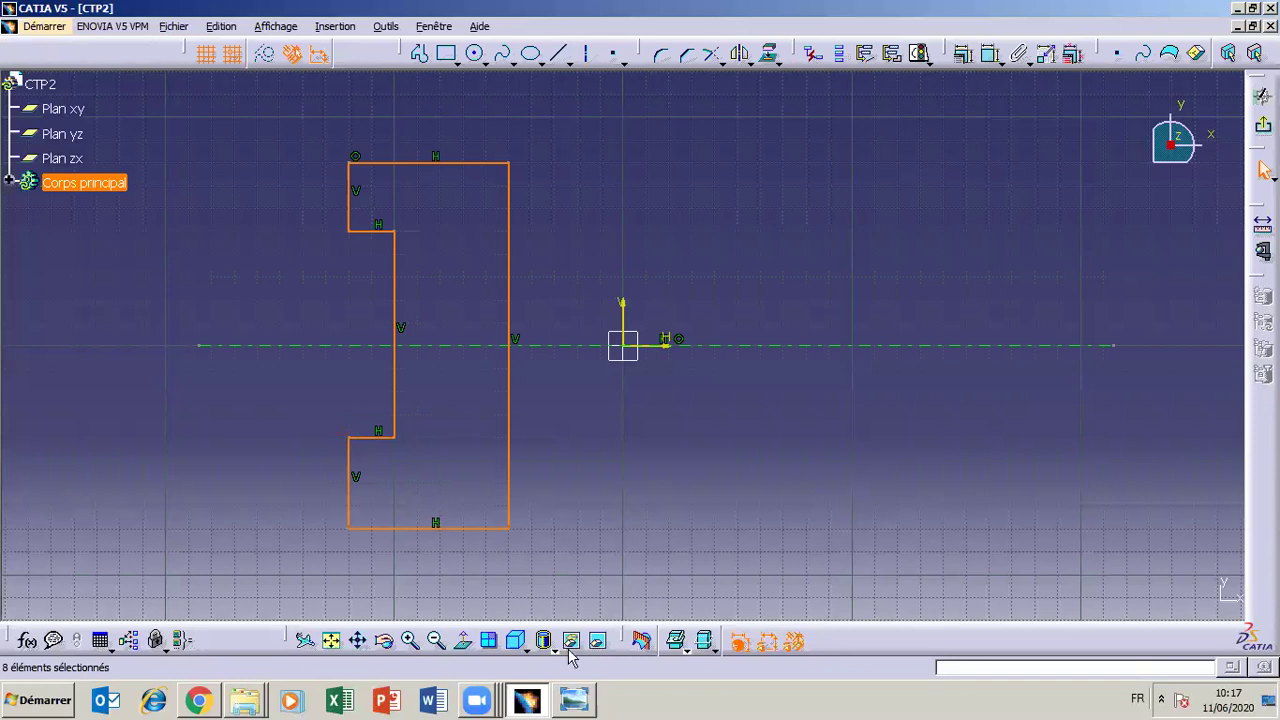
{"action": "left_click", "coordinate": [577, 703]}
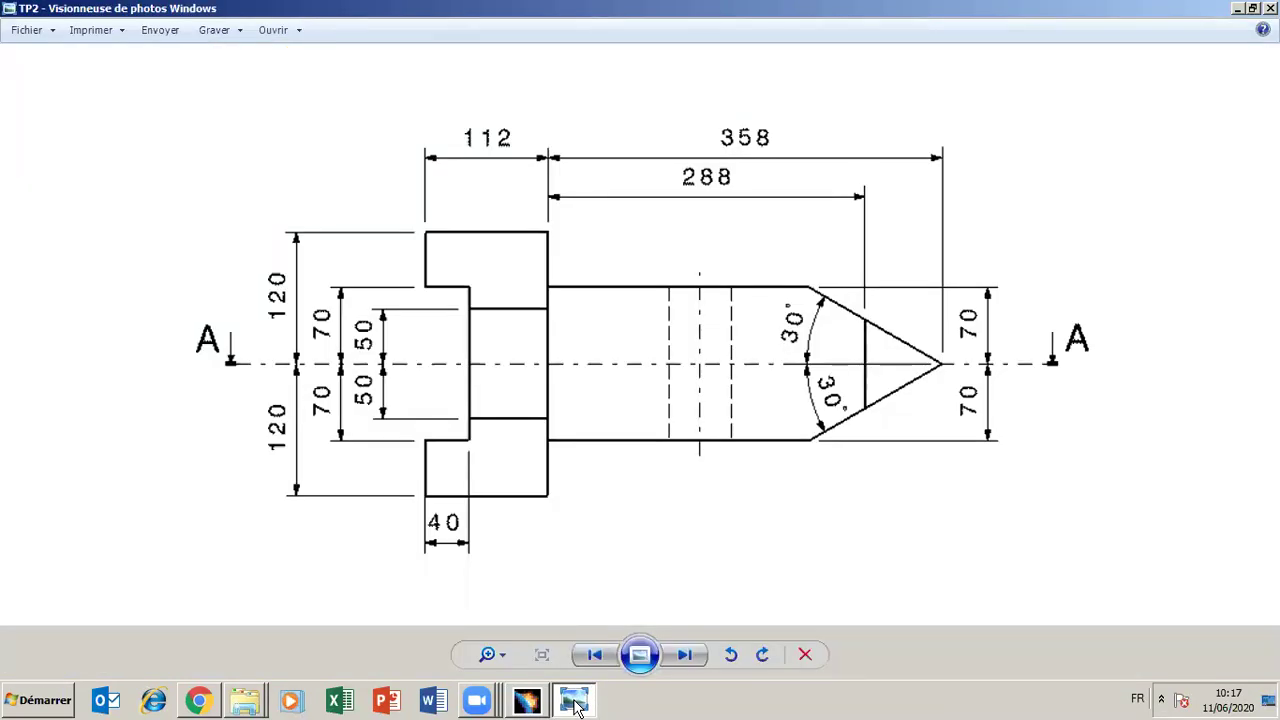
{"action": "left_click", "coordinate": [577, 703]}
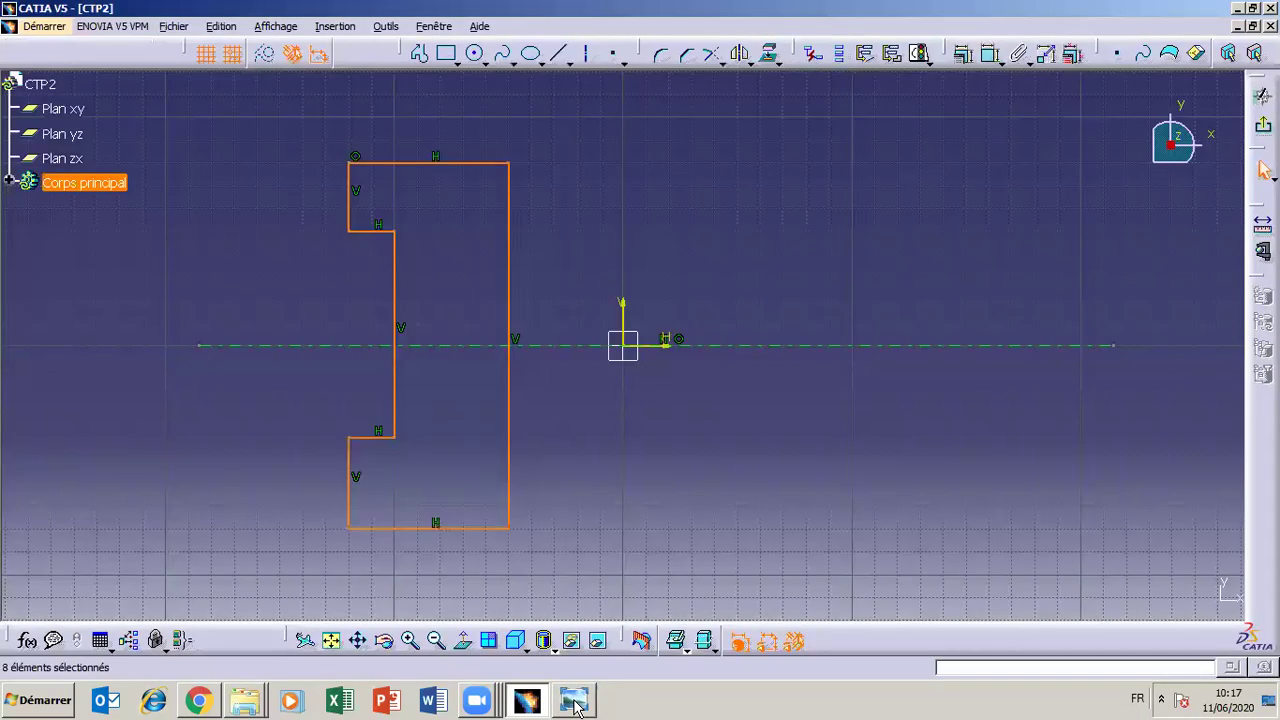
{"action": "left_click", "coordinate": [568, 246]}
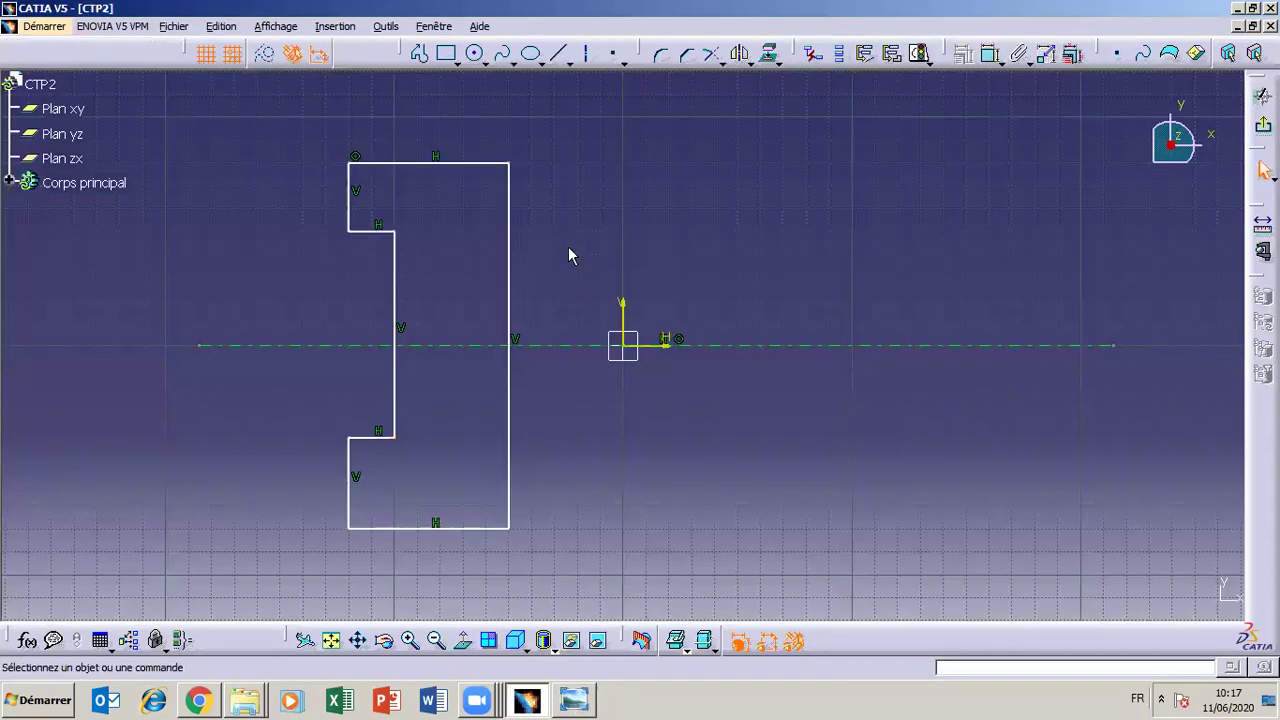
Step: Draw a horizontal line about 160 mm long from the head's inner edge toward the tip, about 50 mm above the axis
{"action": "left_click", "coordinate": [558, 54]}
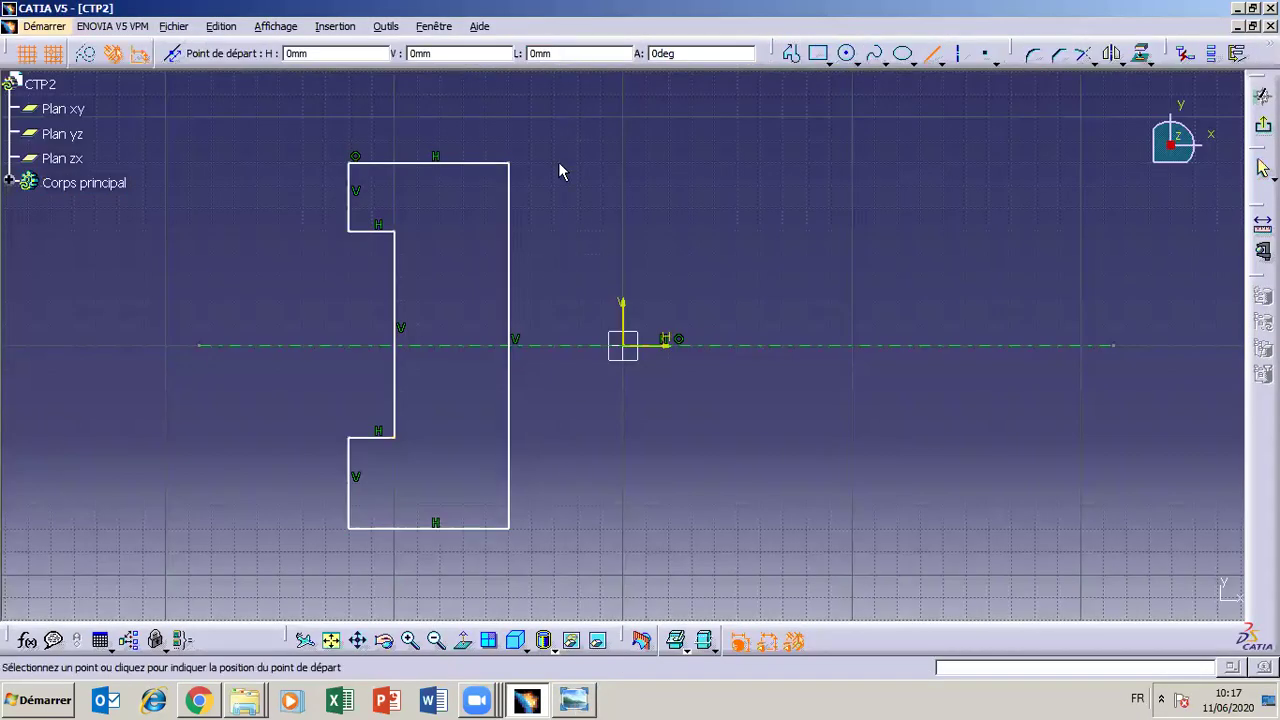
{"action": "left_click", "coordinate": [517, 233]}
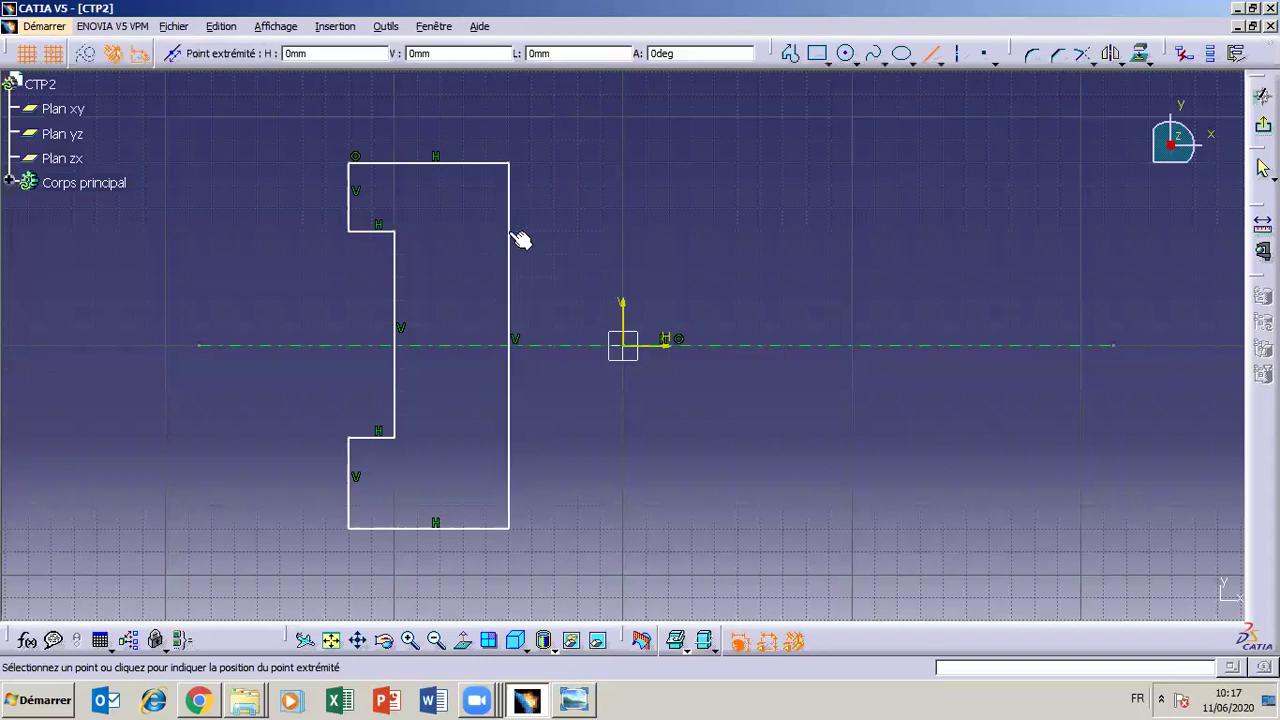
{"action": "left_click", "coordinate": [875, 231]}
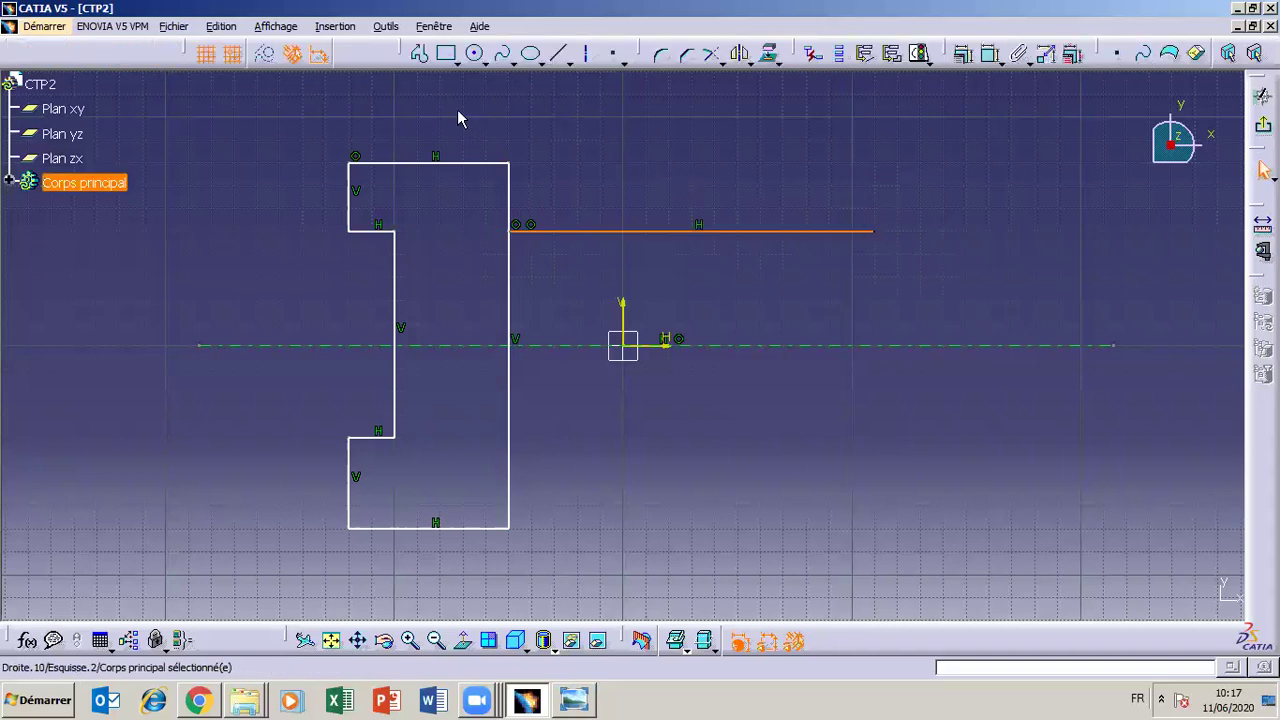
Step: Sketch the pointed tip from the line's free end to the axis at about H 200 mm, and return about 60 mm below the axis to the head
{"action": "left_click", "coordinate": [420, 55]}
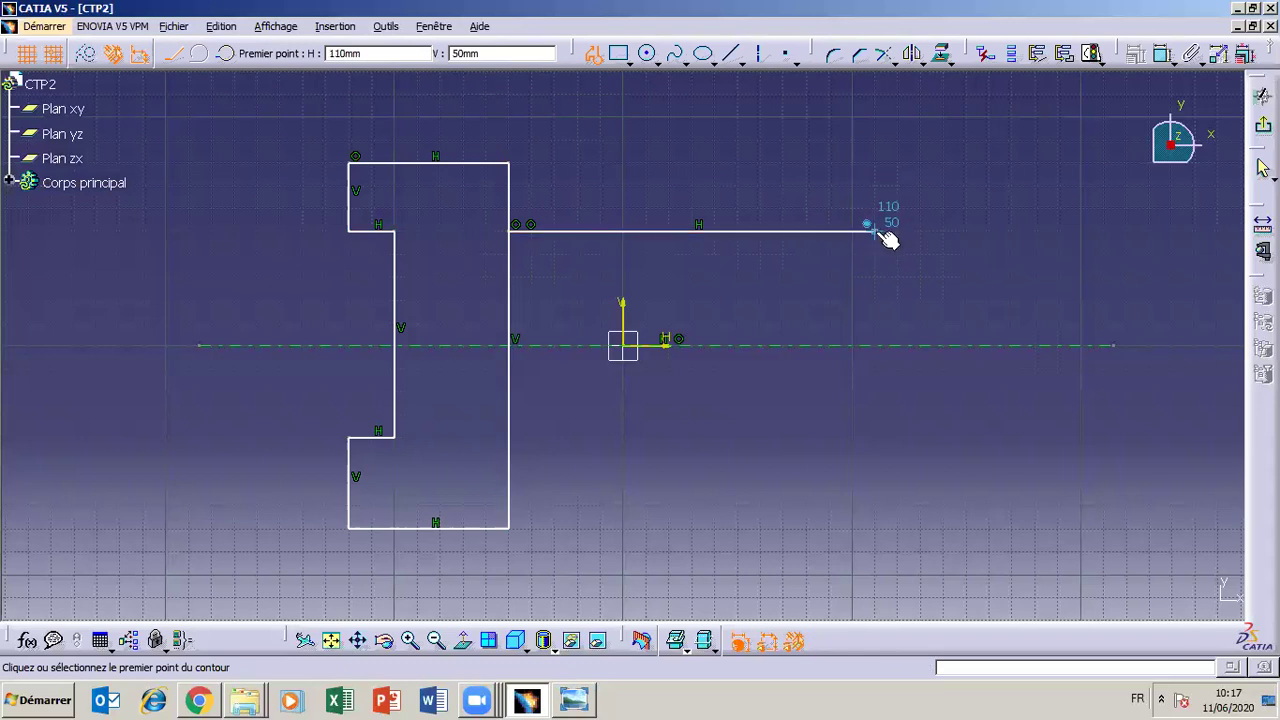
{"action": "left_click", "coordinate": [870, 230]}
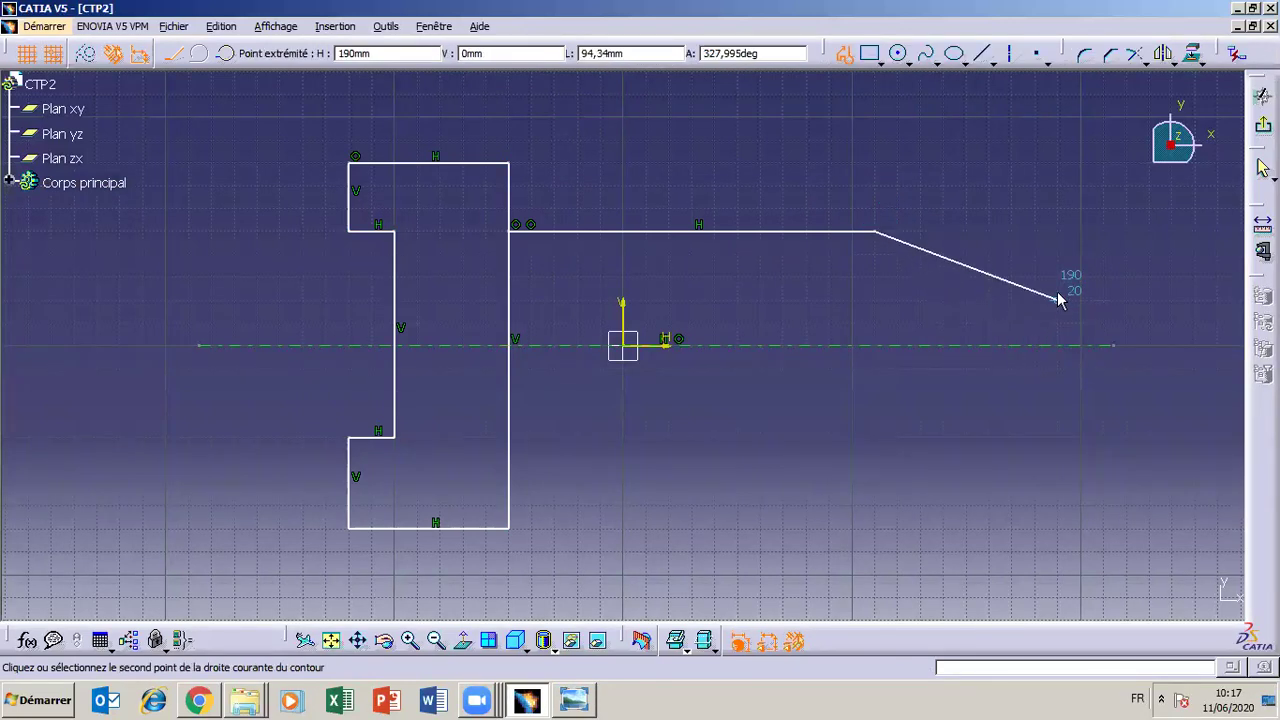
{"action": "left_click", "coordinate": [1081, 346]}
{"action": "left_click", "coordinate": [590, 702]}
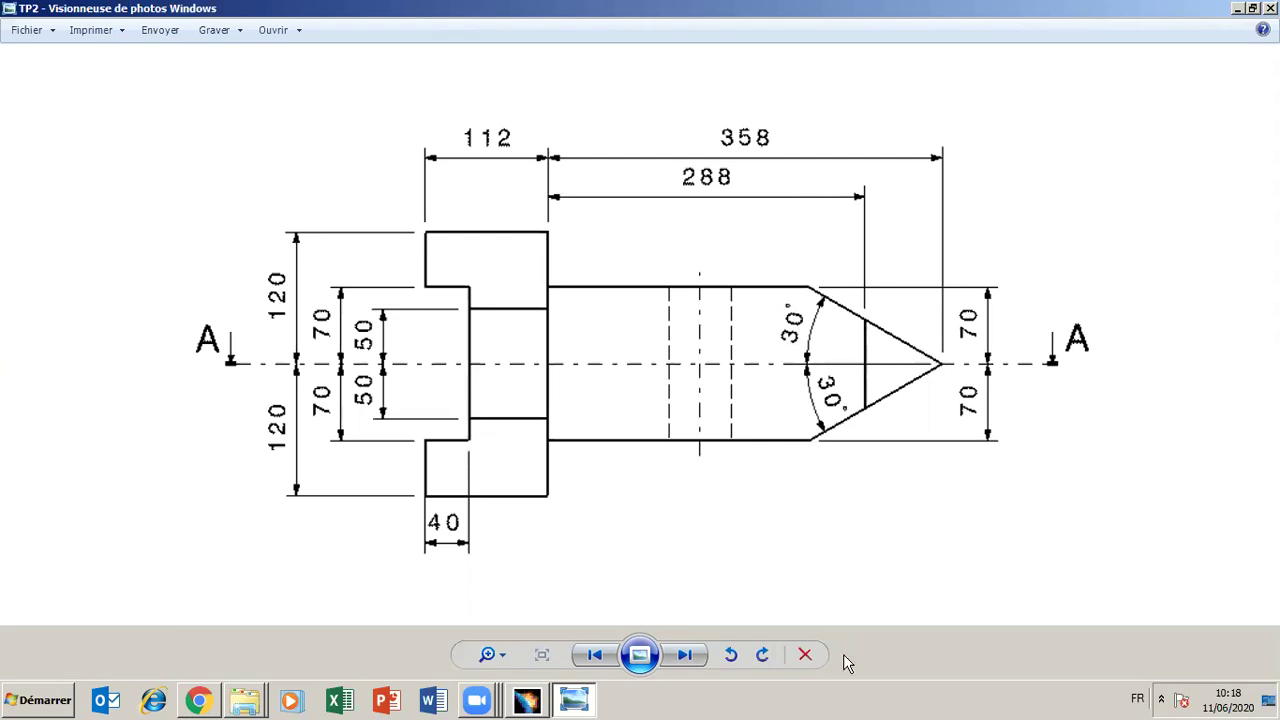
{"action": "left_click", "coordinate": [527, 700]}
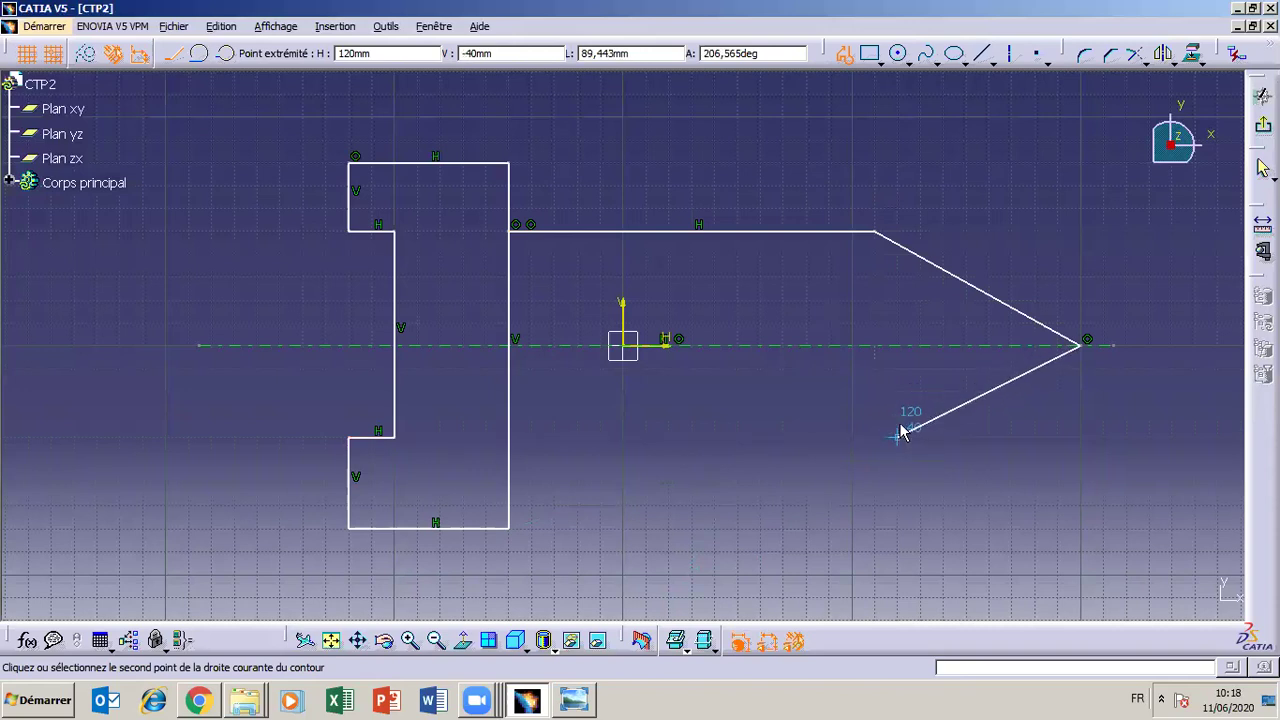
{"action": "left_click", "coordinate": [877, 485]}
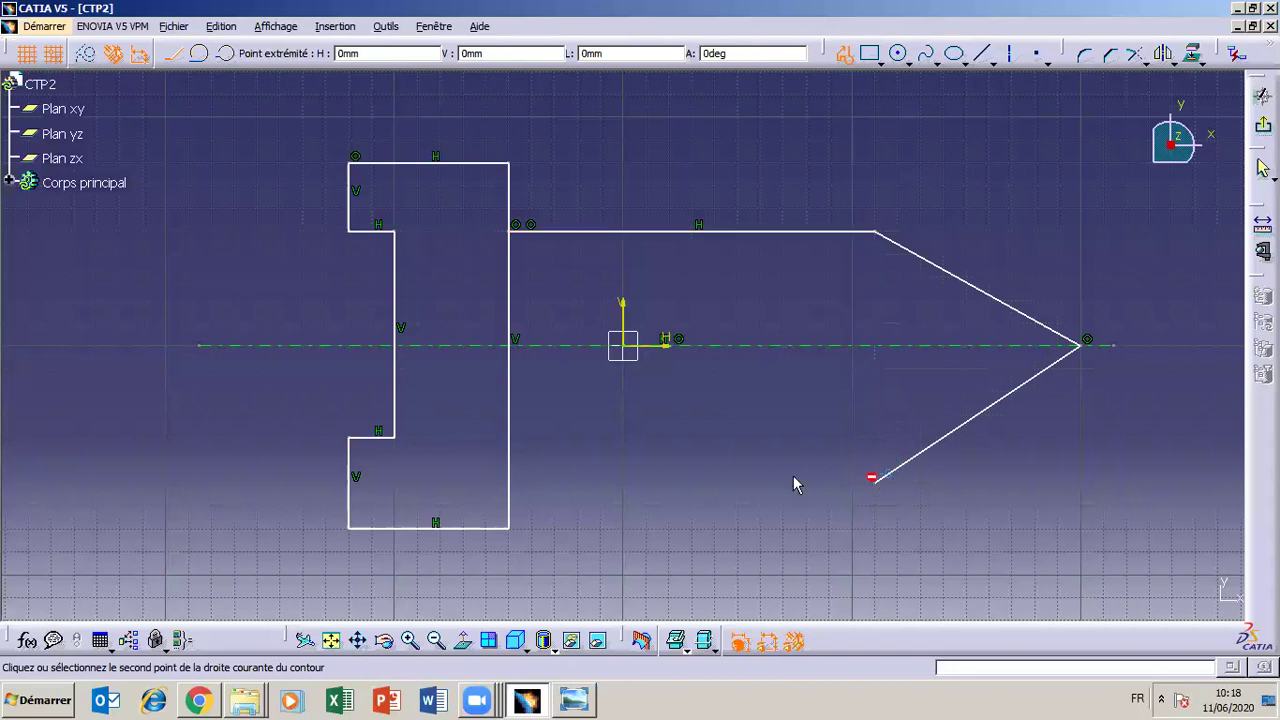
{"action": "left_click", "coordinate": [510, 481]}
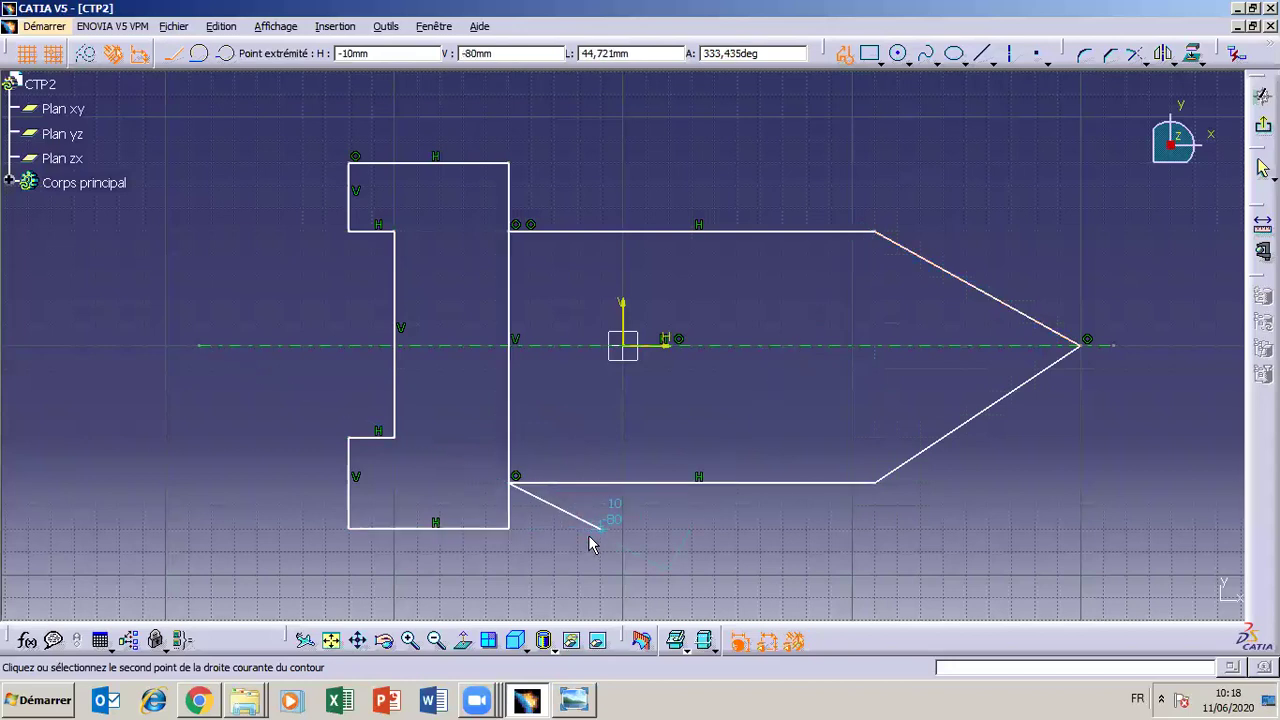
{"action": "key", "text": "Escape"}
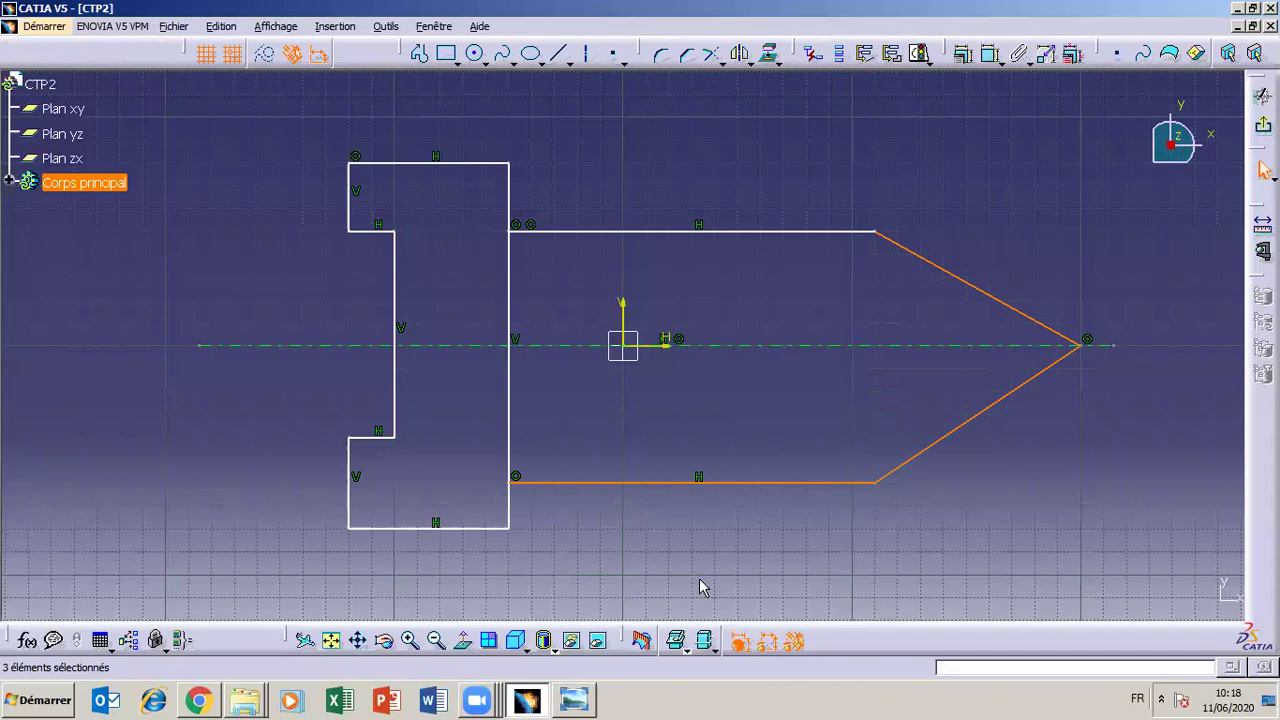
Step: Clear the profile selection and compare the sketched outline with the TP2 drawing in the Windows photo viewer
{"action": "left_click", "coordinate": [658, 575]}
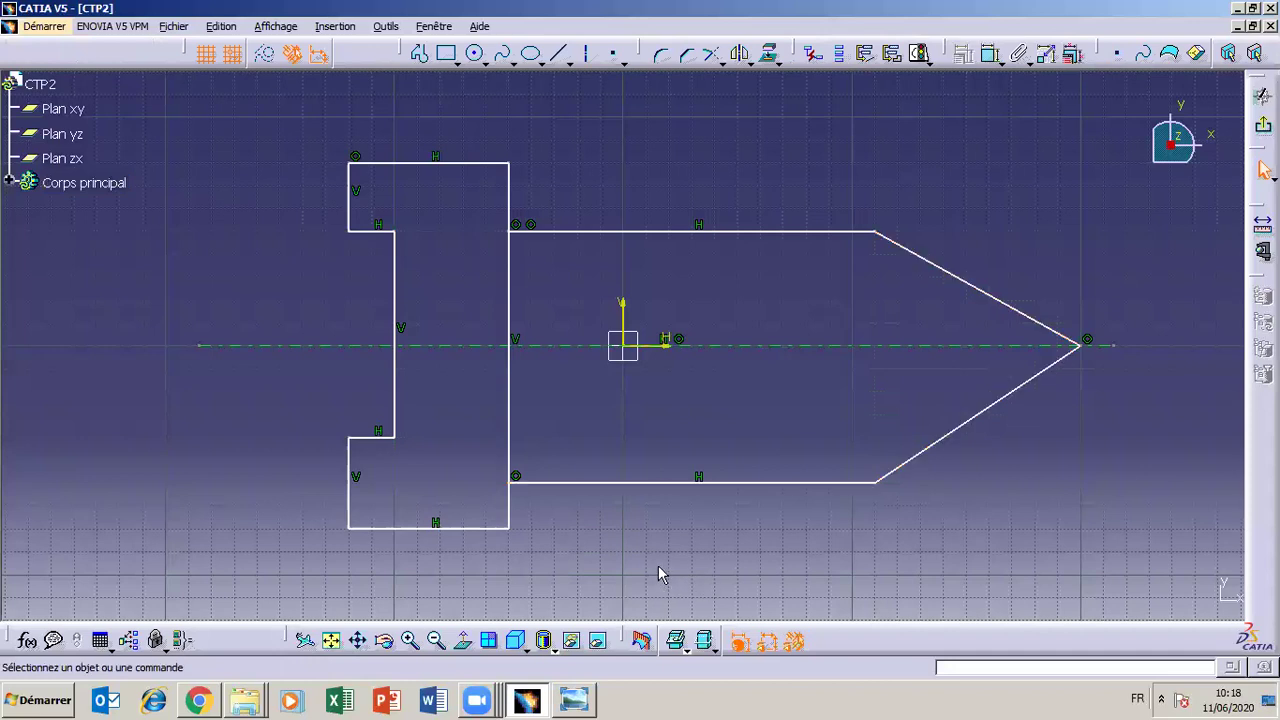
{"action": "left_click", "coordinate": [582, 700]}
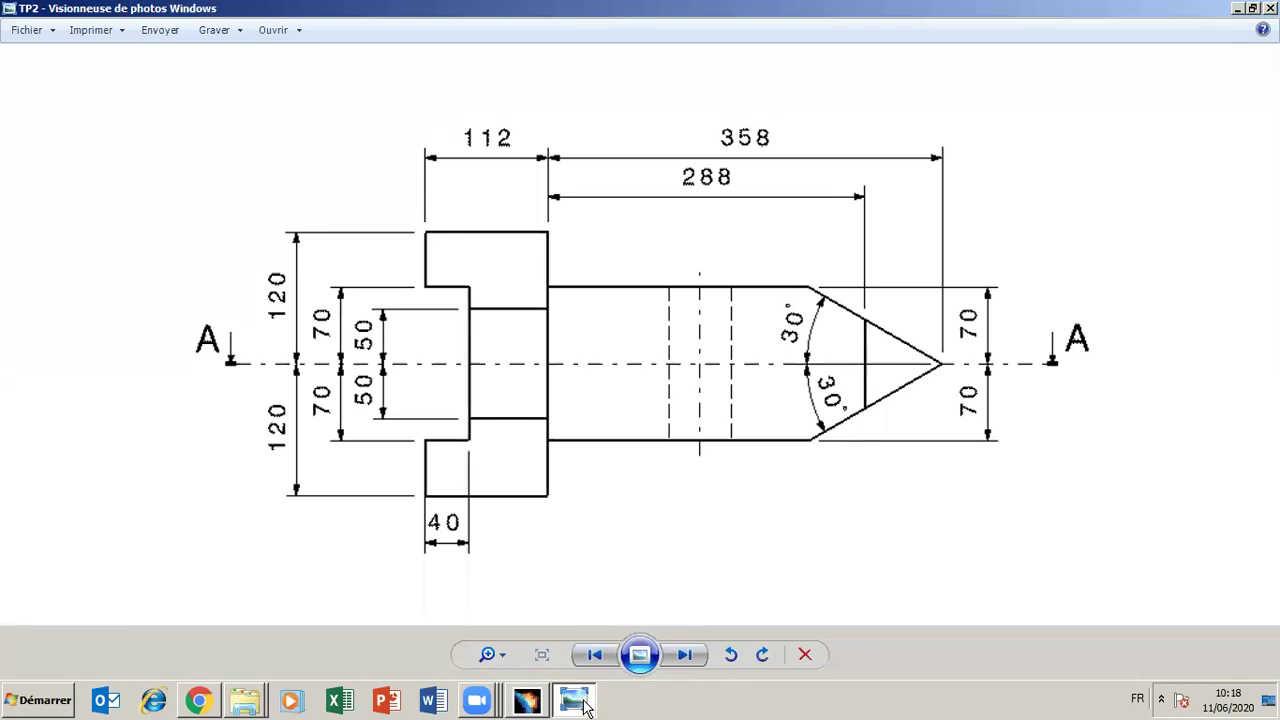
{"action": "left_click", "coordinate": [582, 700]}
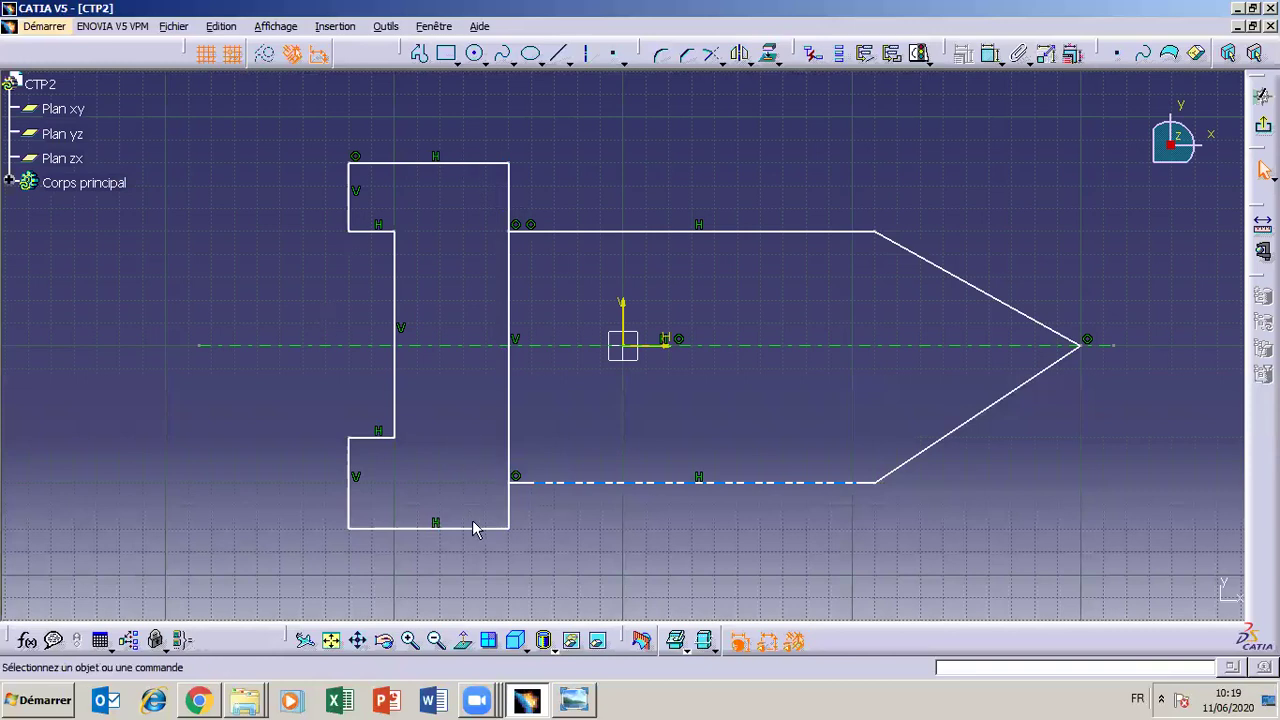
Step: Exit the sketch, try to extrude it 20 mm with a preview, and cancel to reopen the sketch for editing
{"action": "left_click", "coordinate": [1263, 125]}
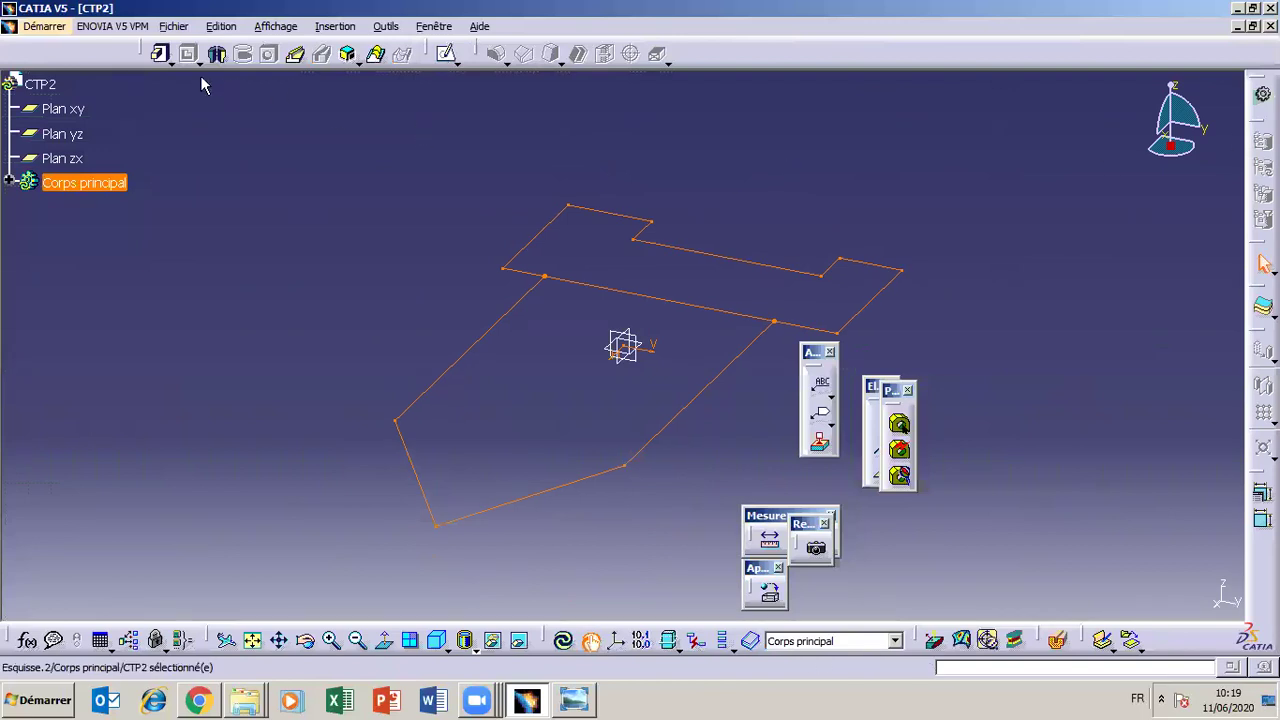
{"action": "left_click", "coordinate": [162, 56]}
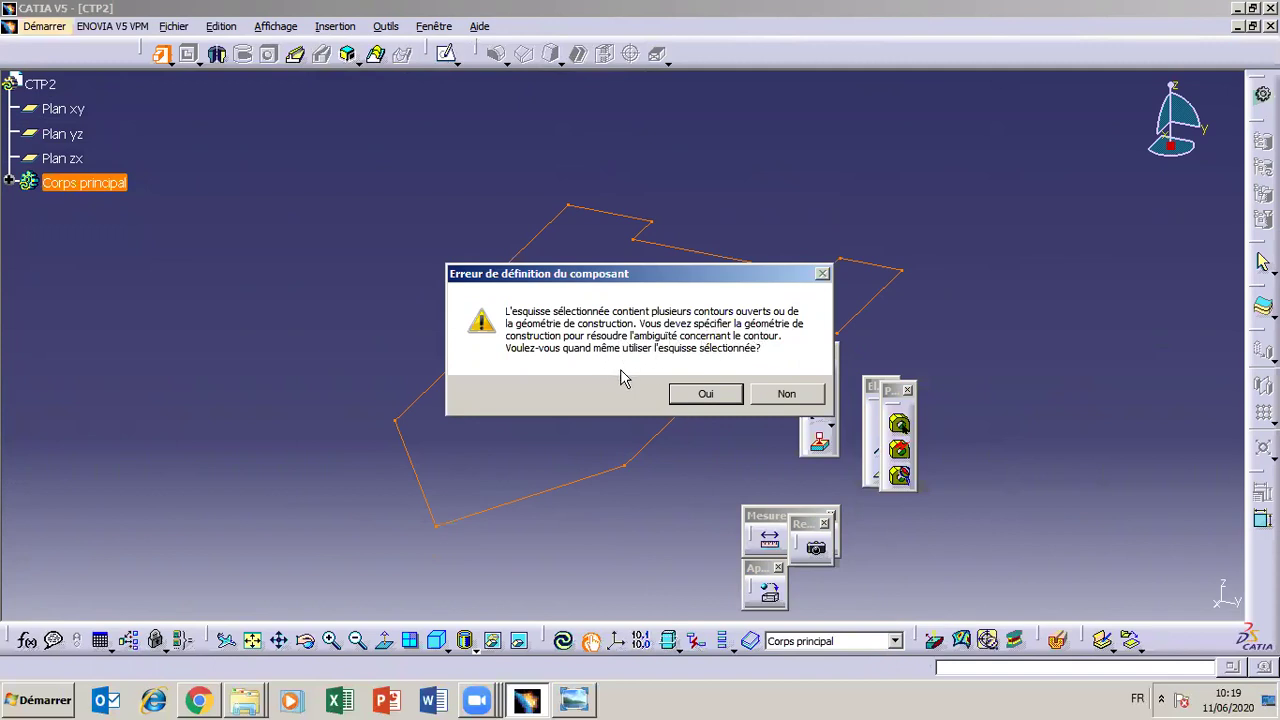
{"action": "left_click", "coordinate": [706, 393]}
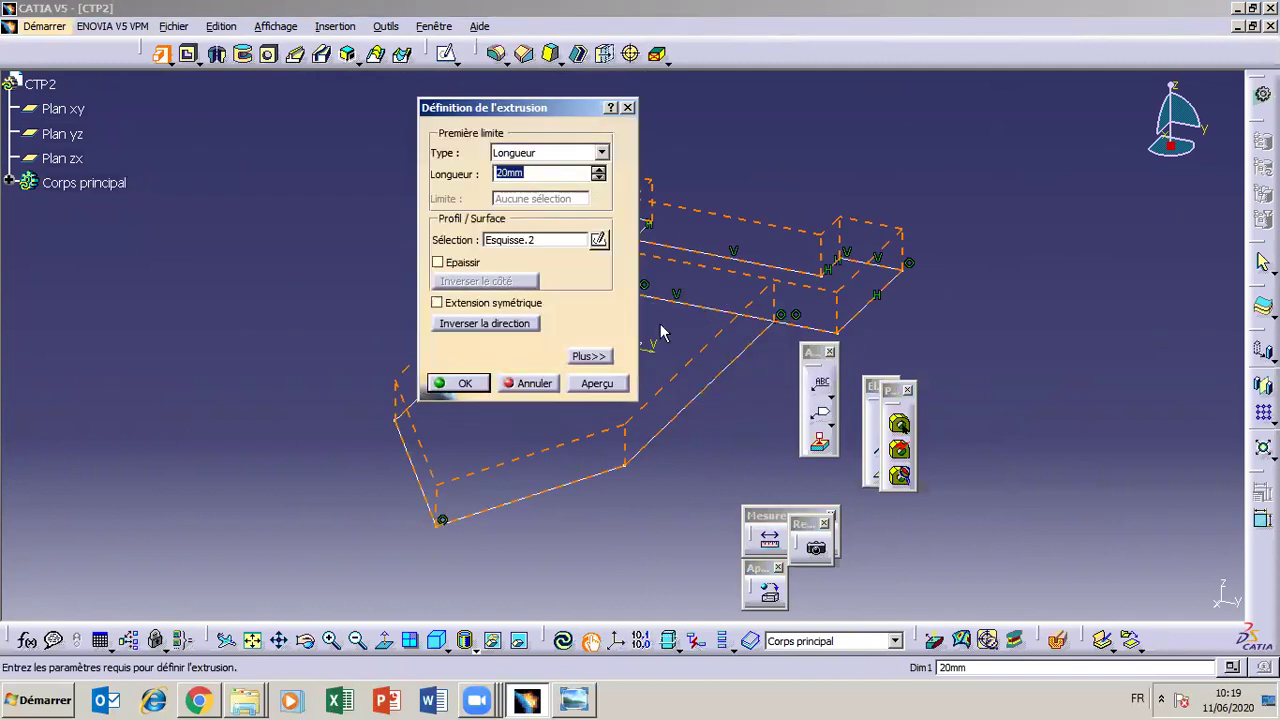
{"action": "left_click", "coordinate": [582, 386]}
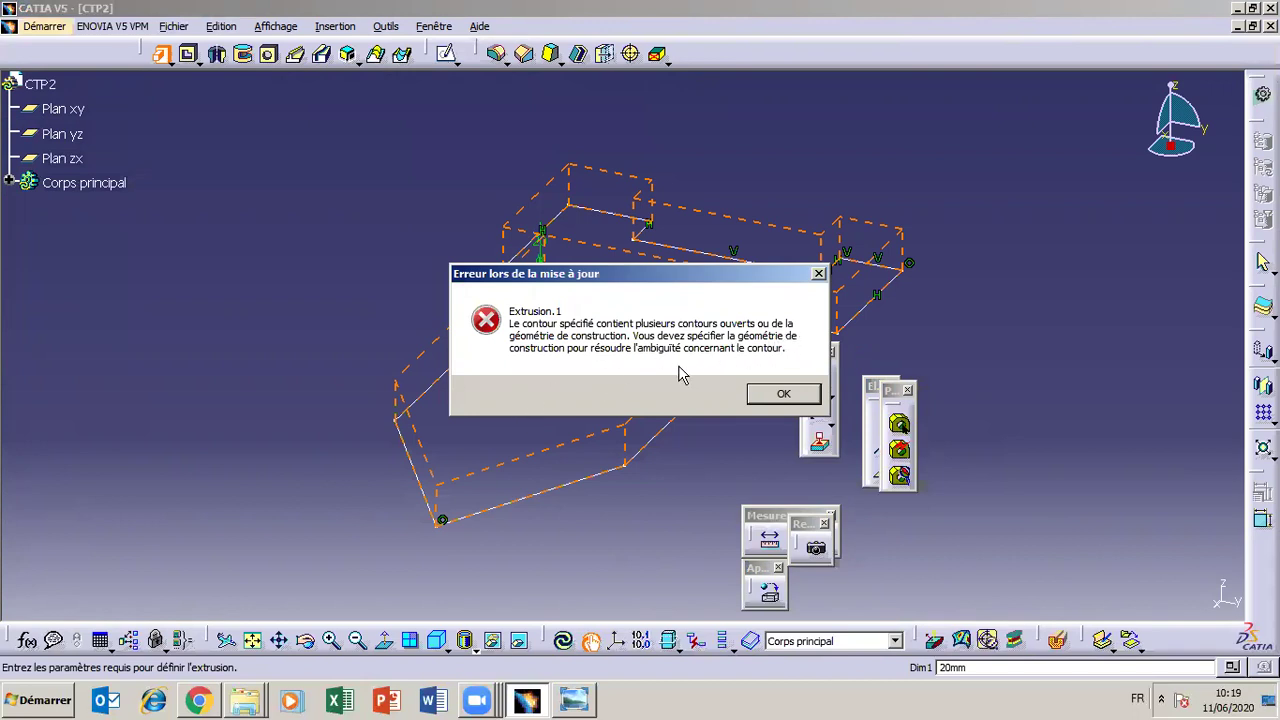
{"action": "left_click", "coordinate": [784, 394]}
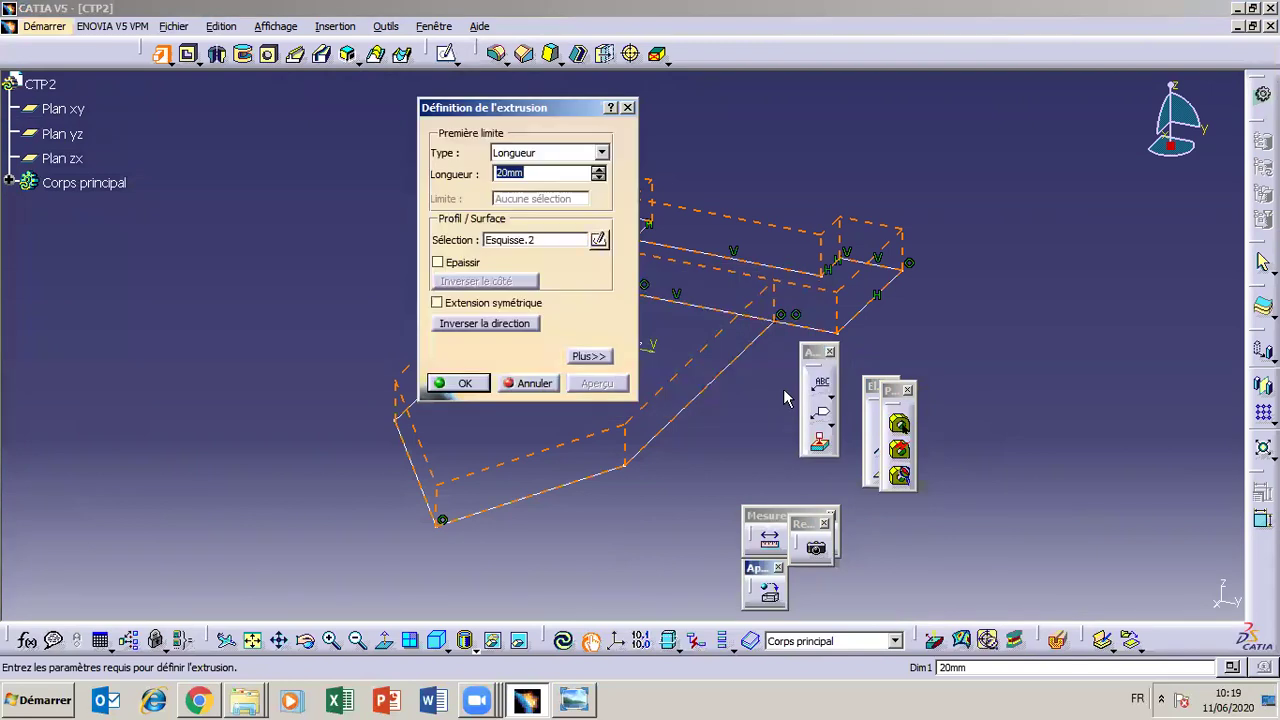
{"action": "left_click", "coordinate": [523, 382]}
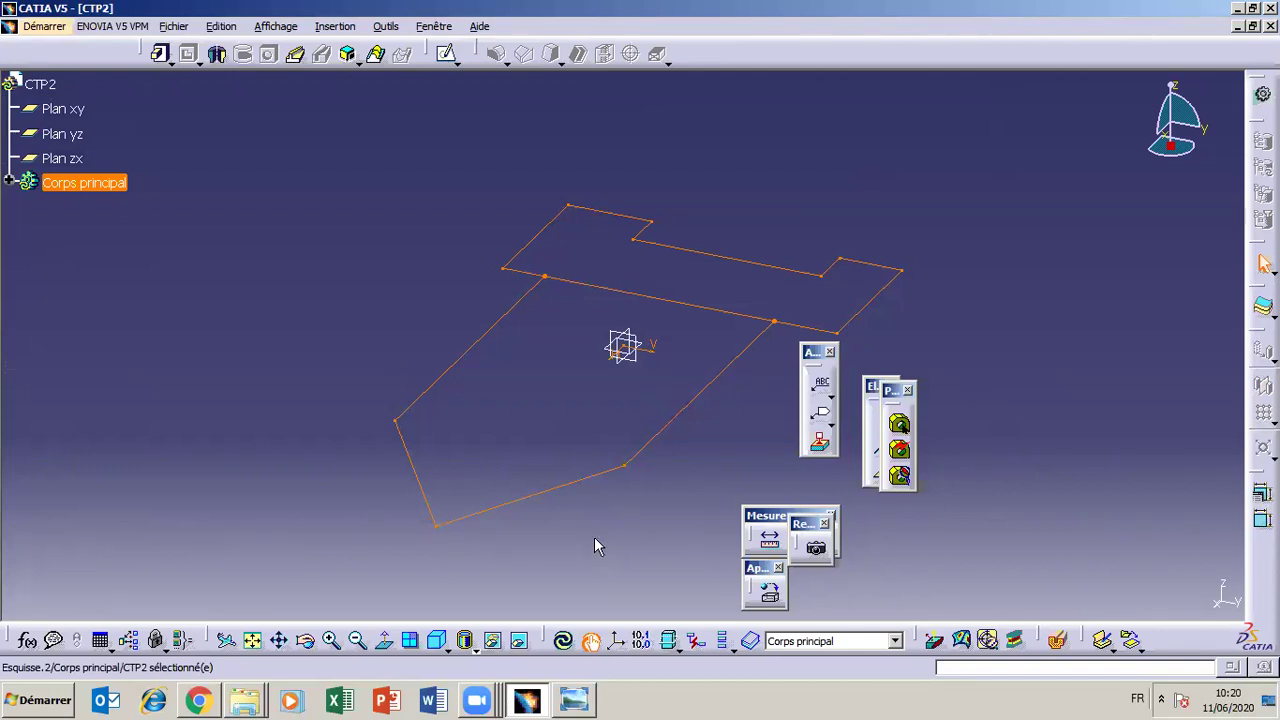
{"action": "double_click", "coordinate": [585, 485]}
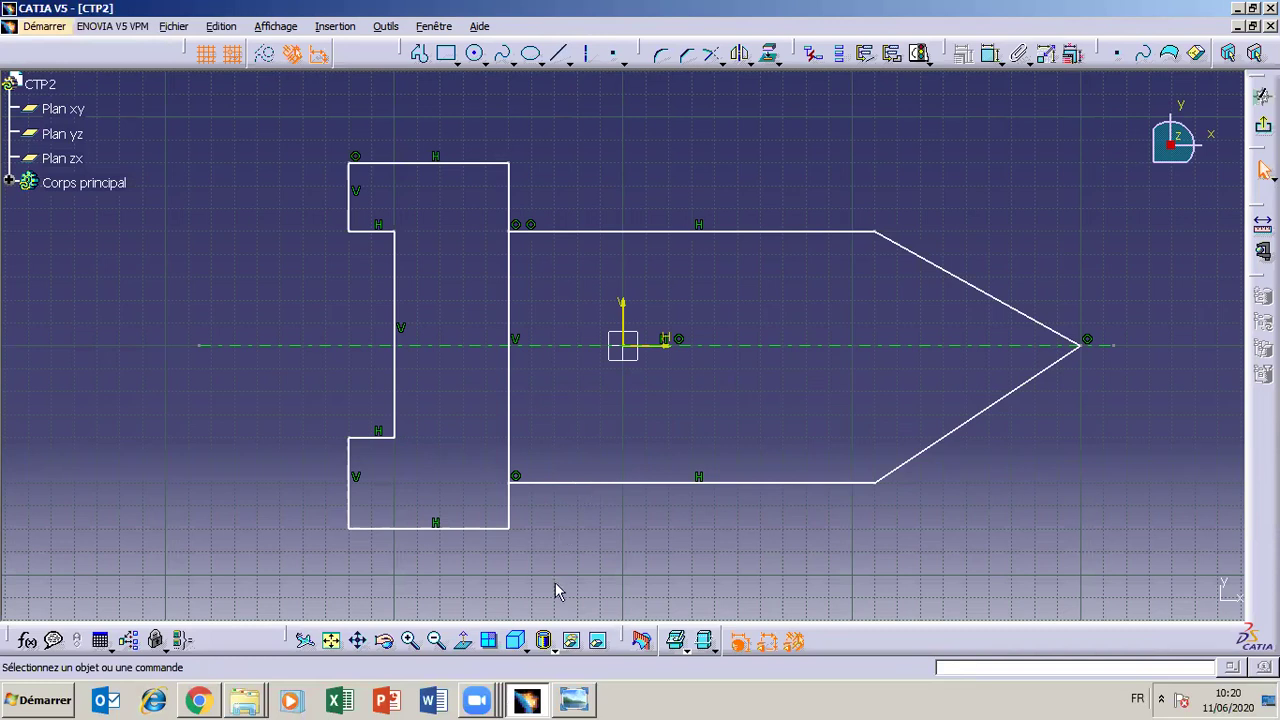
Step: Bring up the TP2 drawing in the Windows photo viewer to examine the part's outline again
{"action": "mouse_move", "coordinate": [586, 703]}
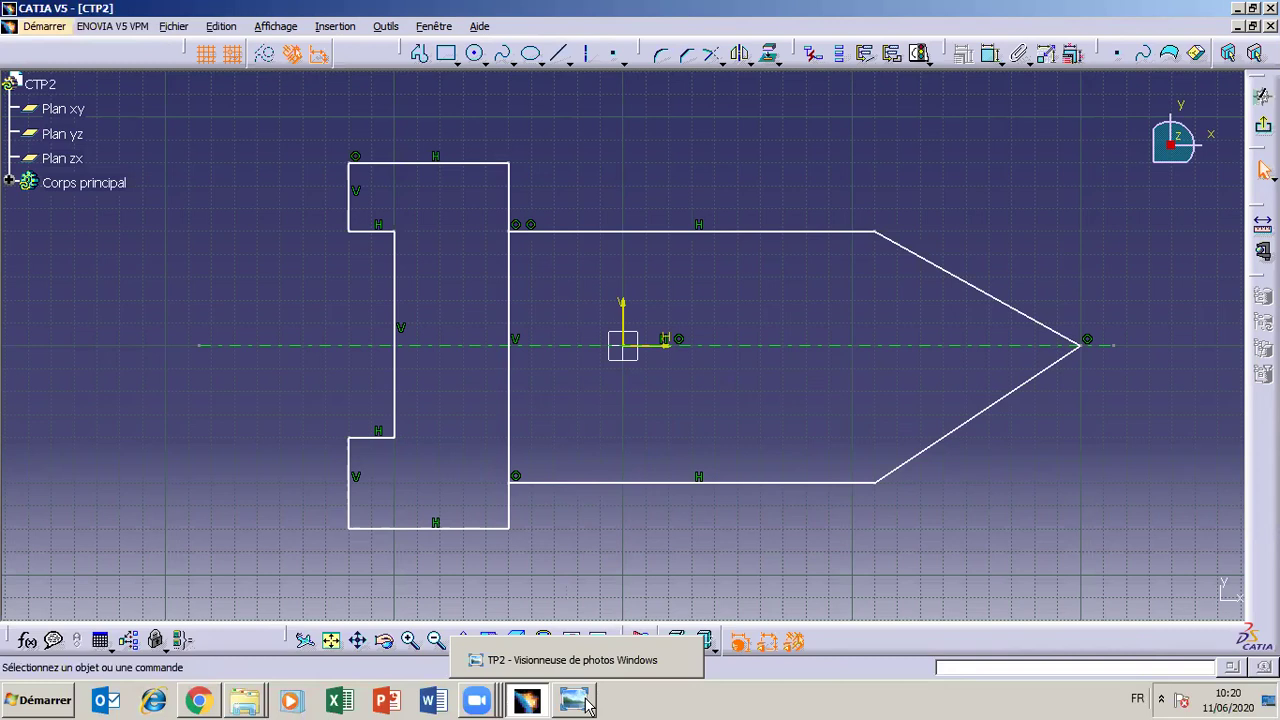
{"action": "left_click", "coordinate": [586, 703]}
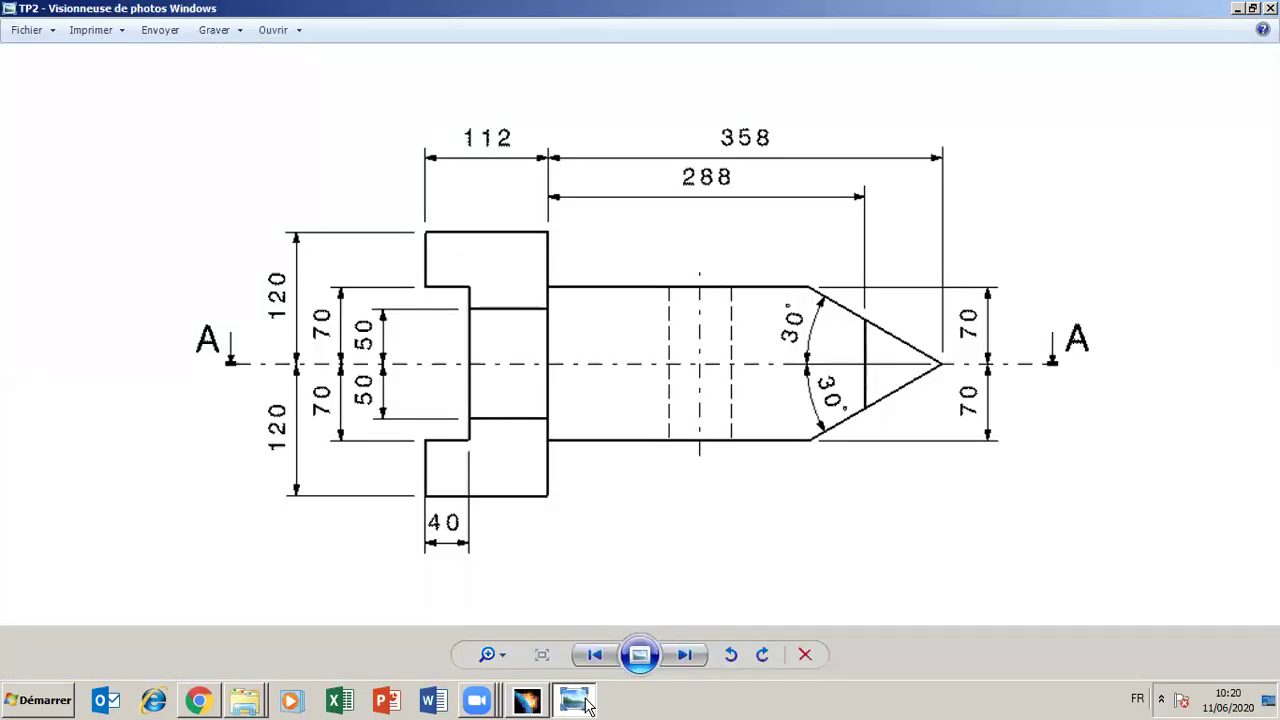